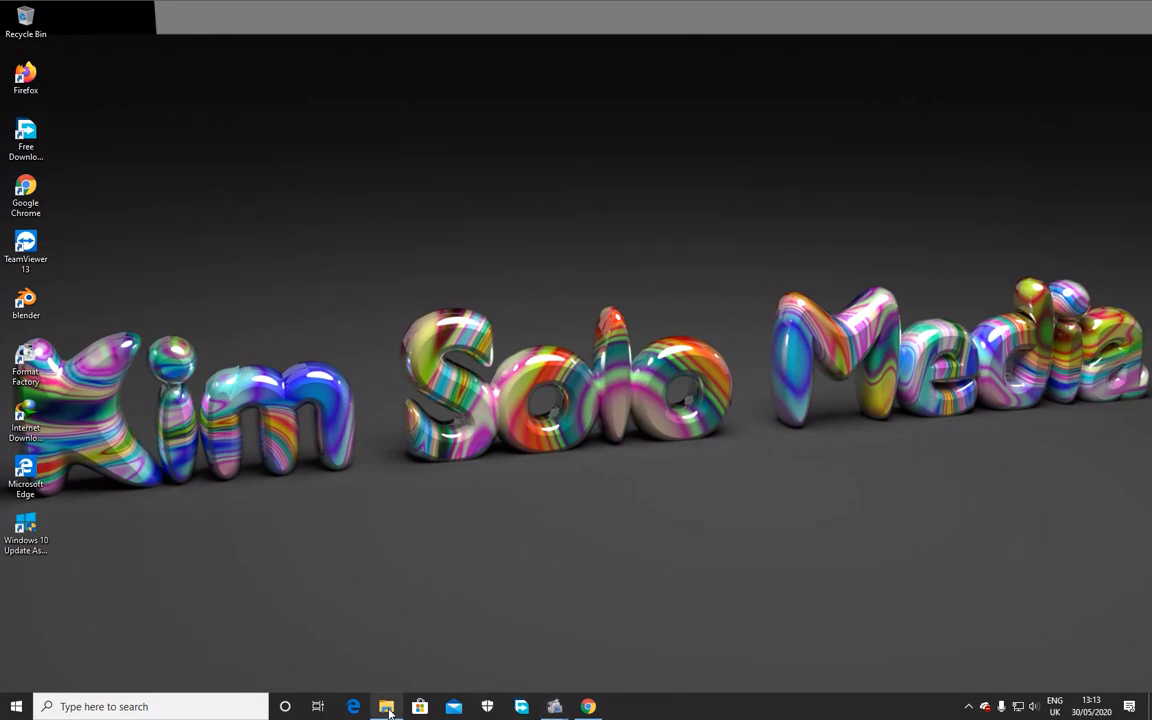
Open Local Disk (C:) in File Explorer and examine the properties of the Windows.old folder
key(super+e)
double_click(563, 356)
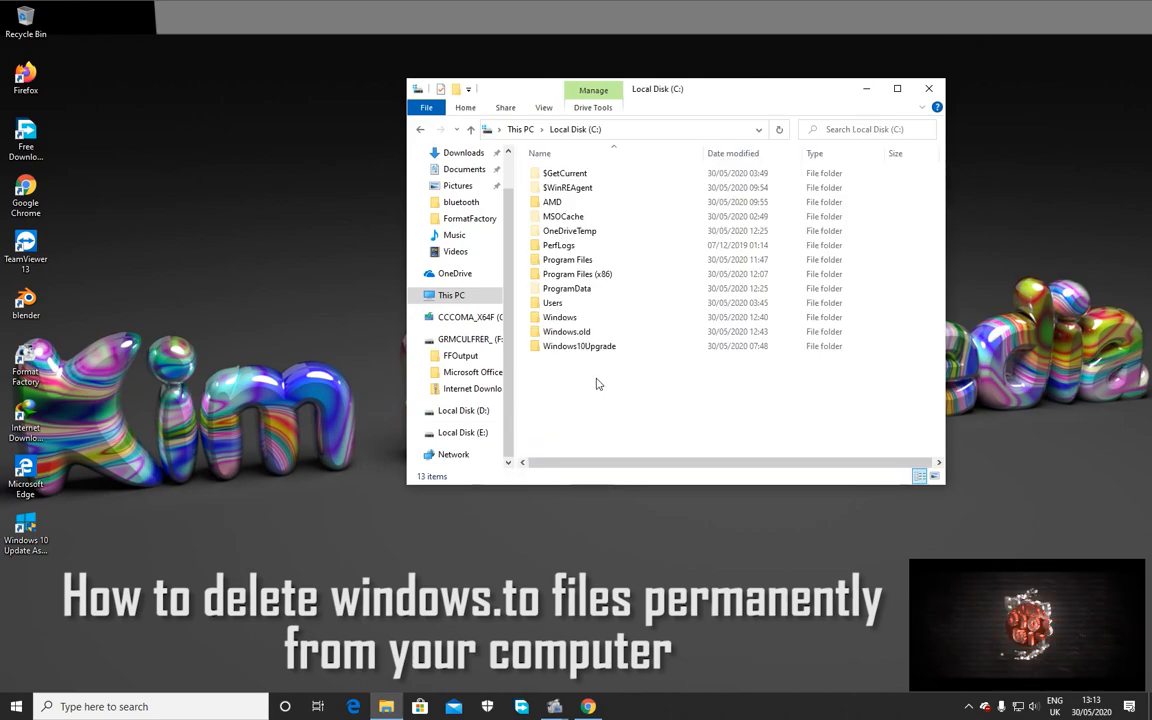
right_click(578, 339)
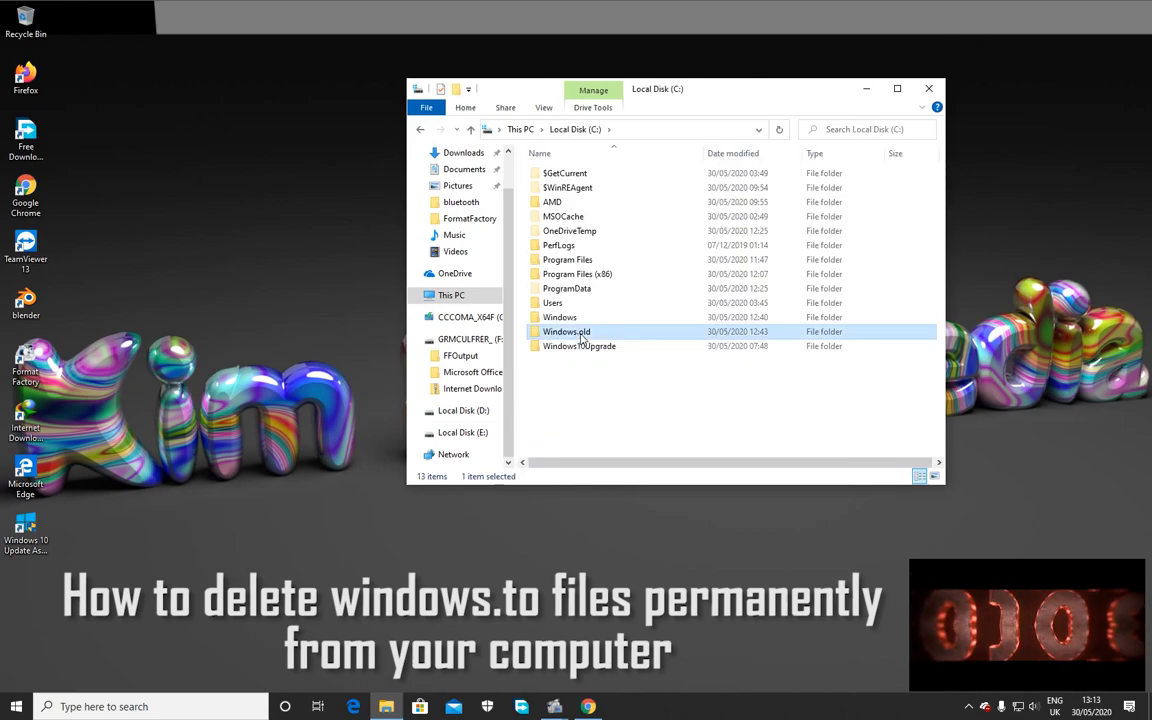
click(620, 594)
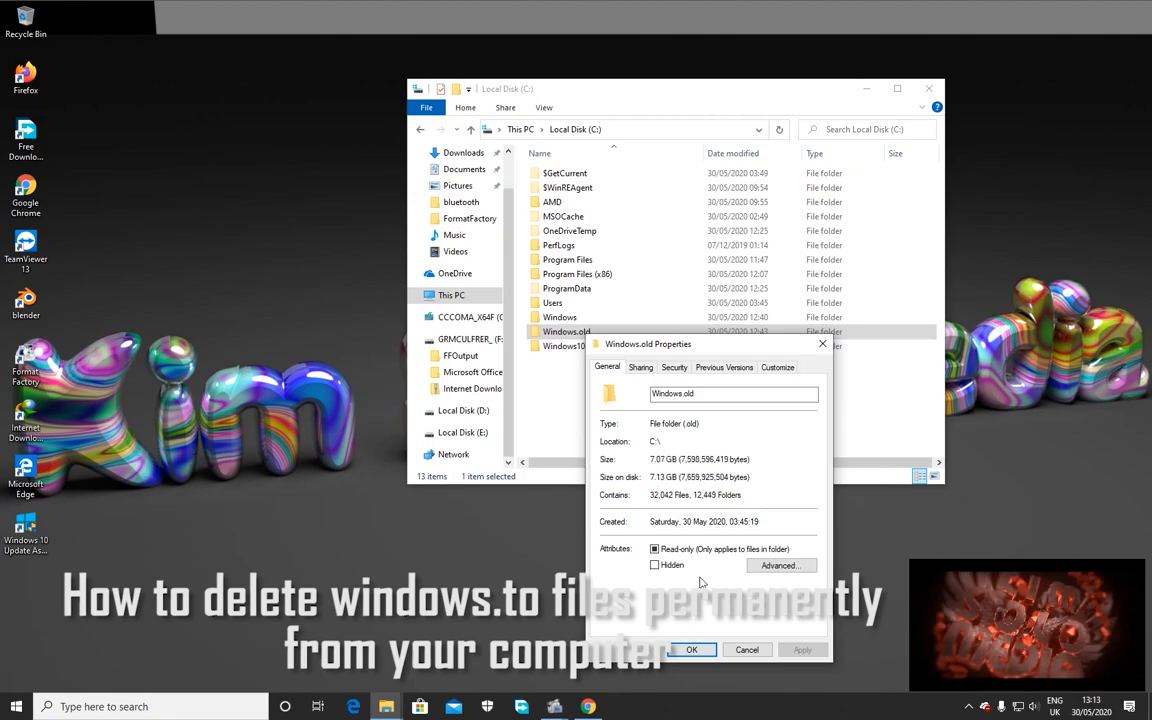
click(694, 650)
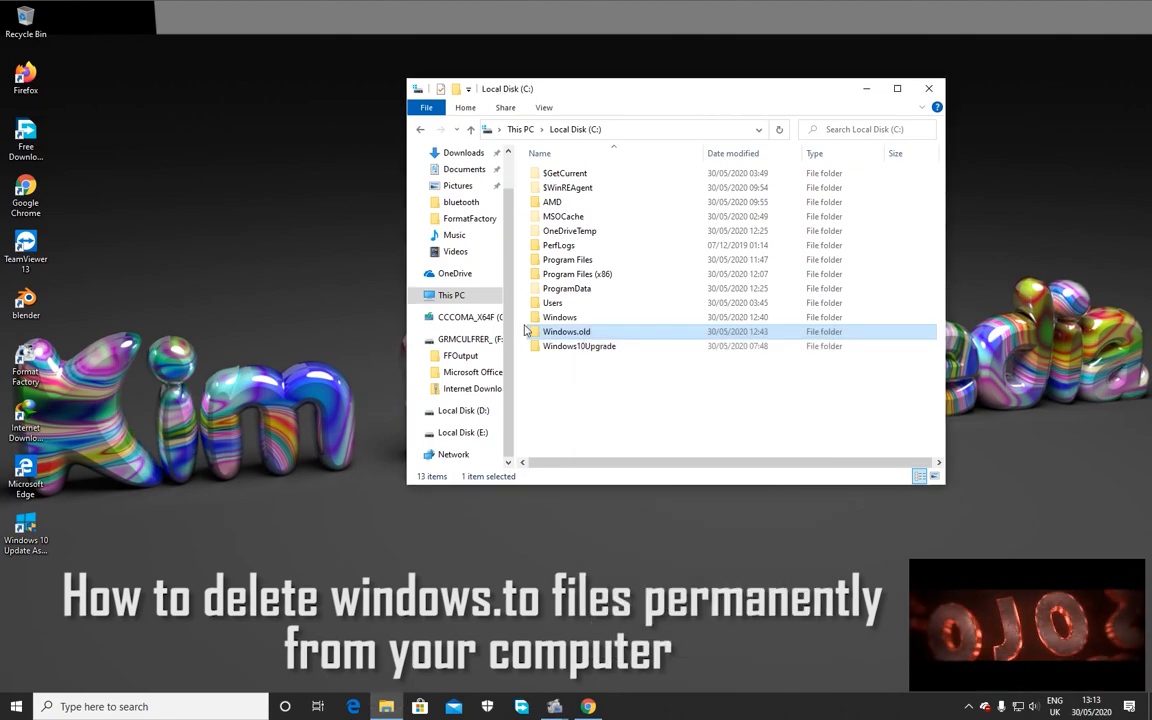
View the computer's basic system information from This PC's properties, closing it after reading
right_click(447, 296)
click(496, 474)
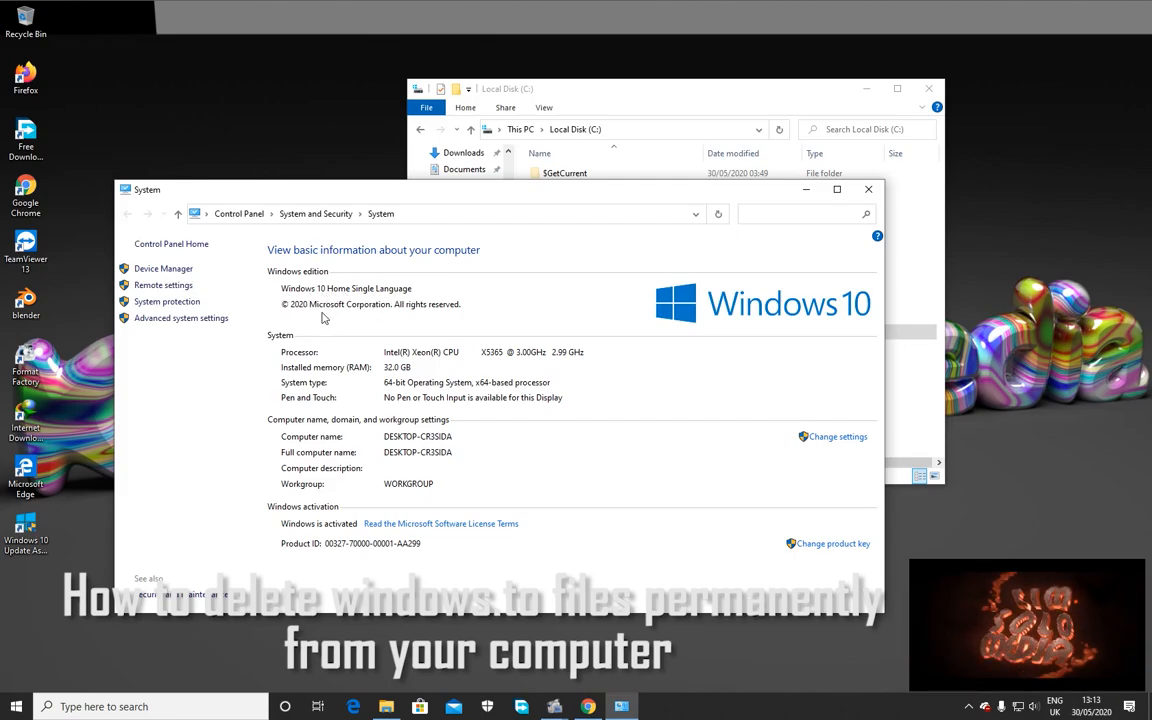
click(867, 189)
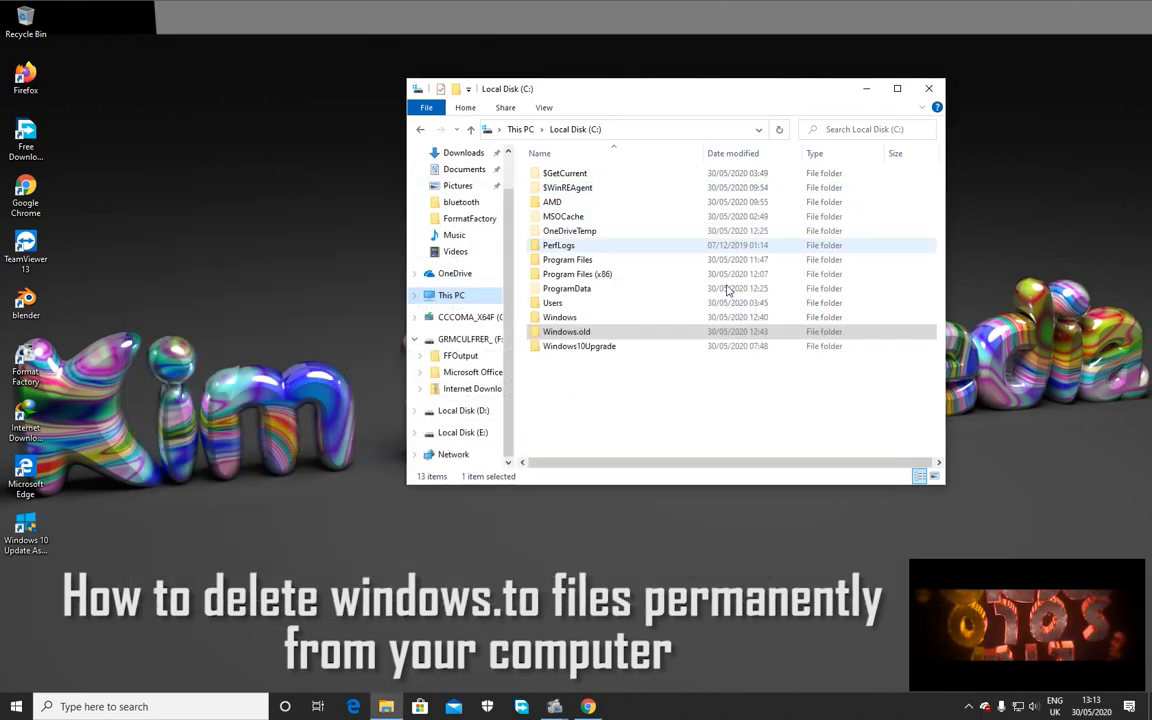
Try to delete the Windows.old folder directly from drive C with administrator permission
right_click(538, 340)
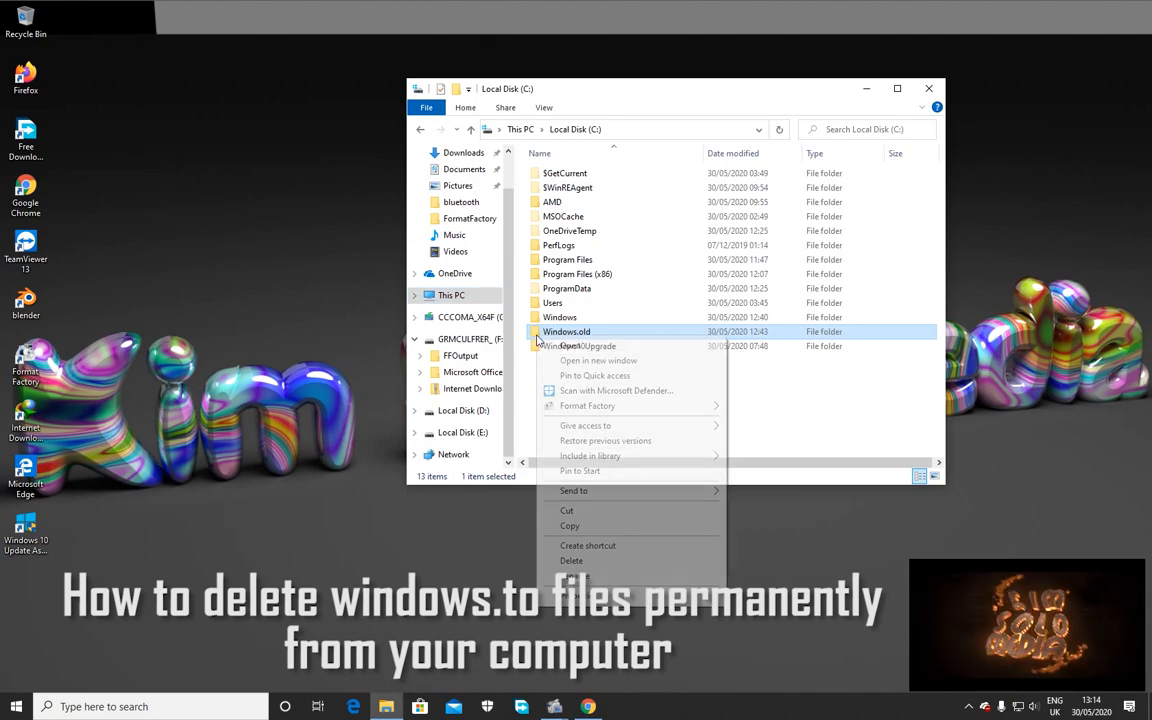
click(600, 571)
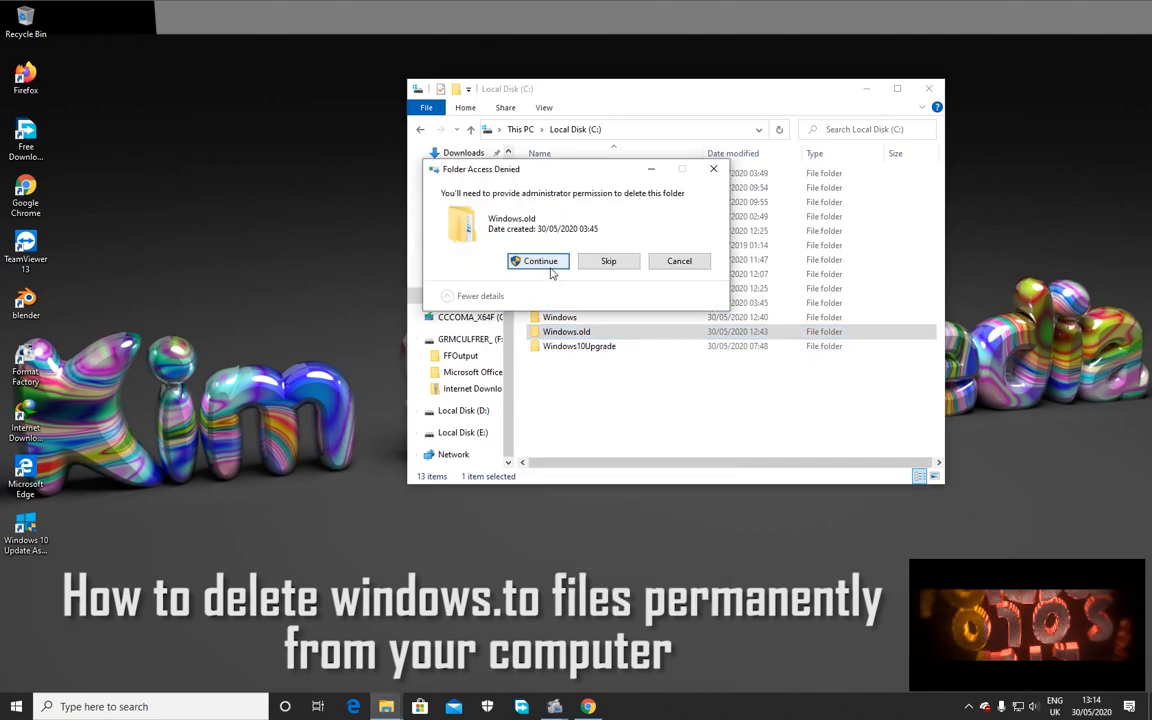
click(535, 260)
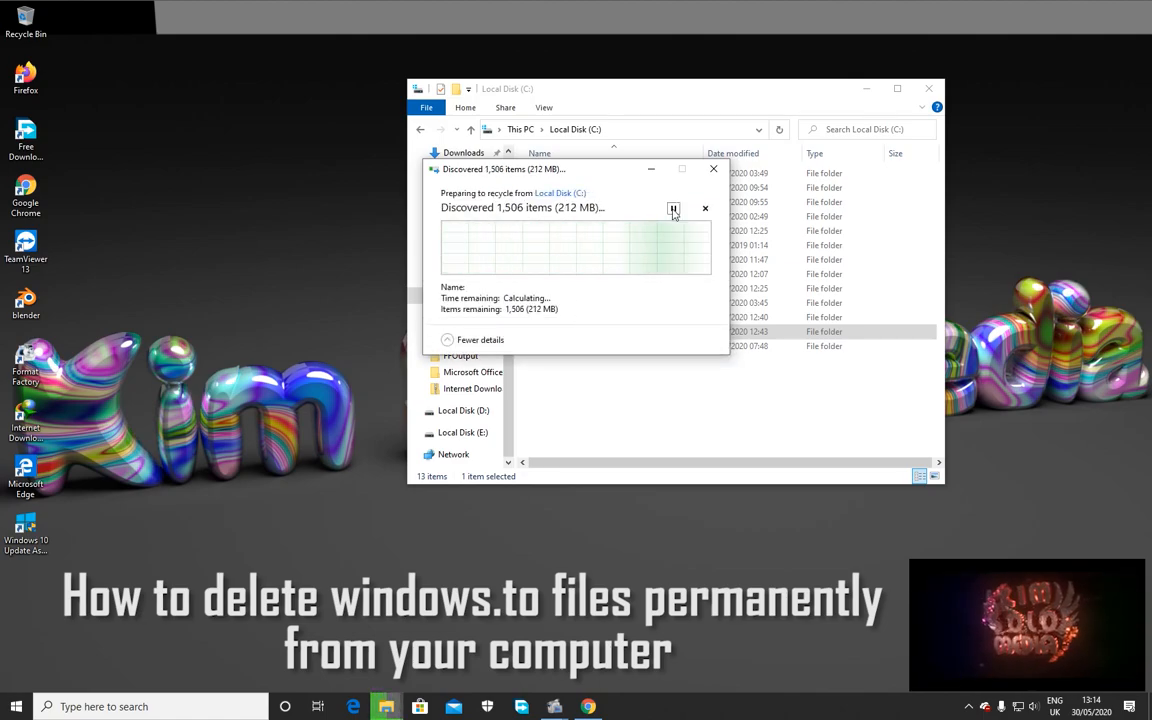
click(713, 172)
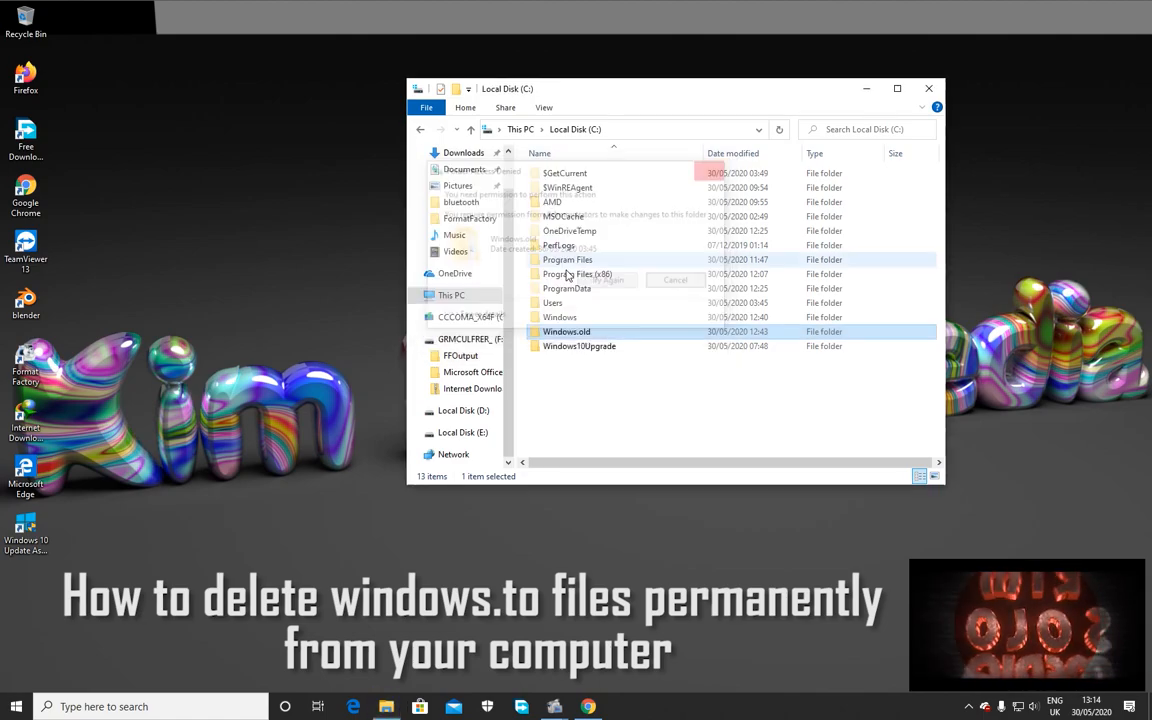
Return to This PC and start Disk Cleanup from the properties of Local Disk (C:)
click(451, 295)
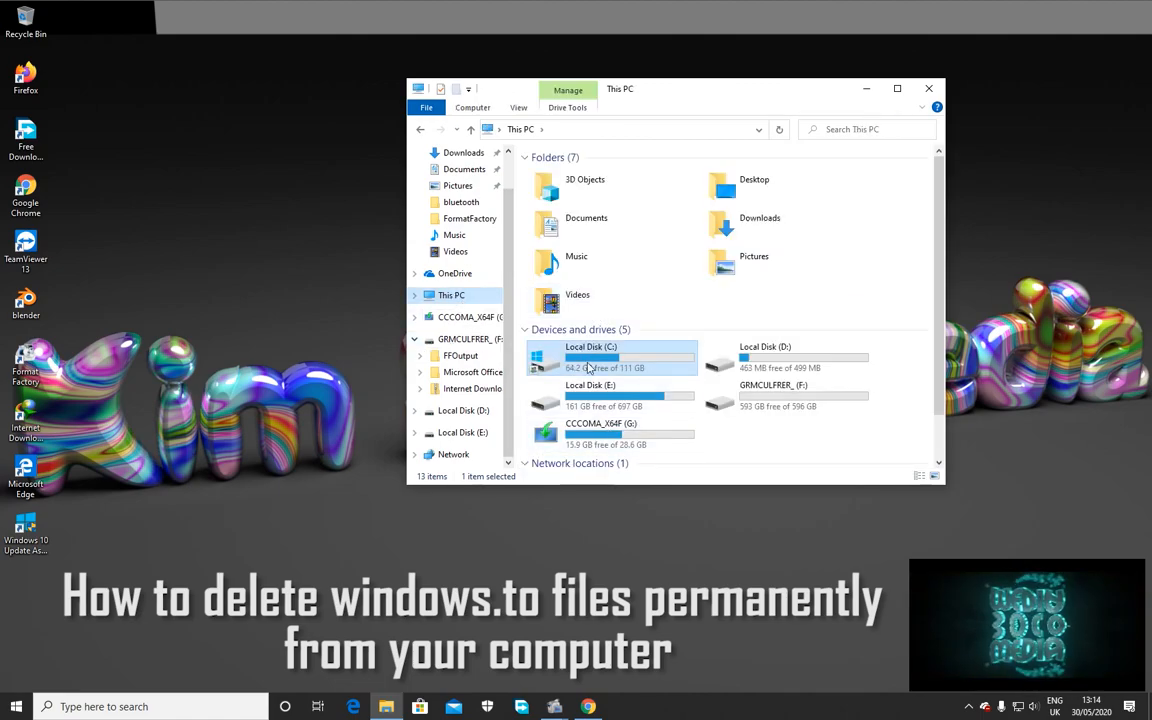
right_click(588, 364)
click(858, 303)
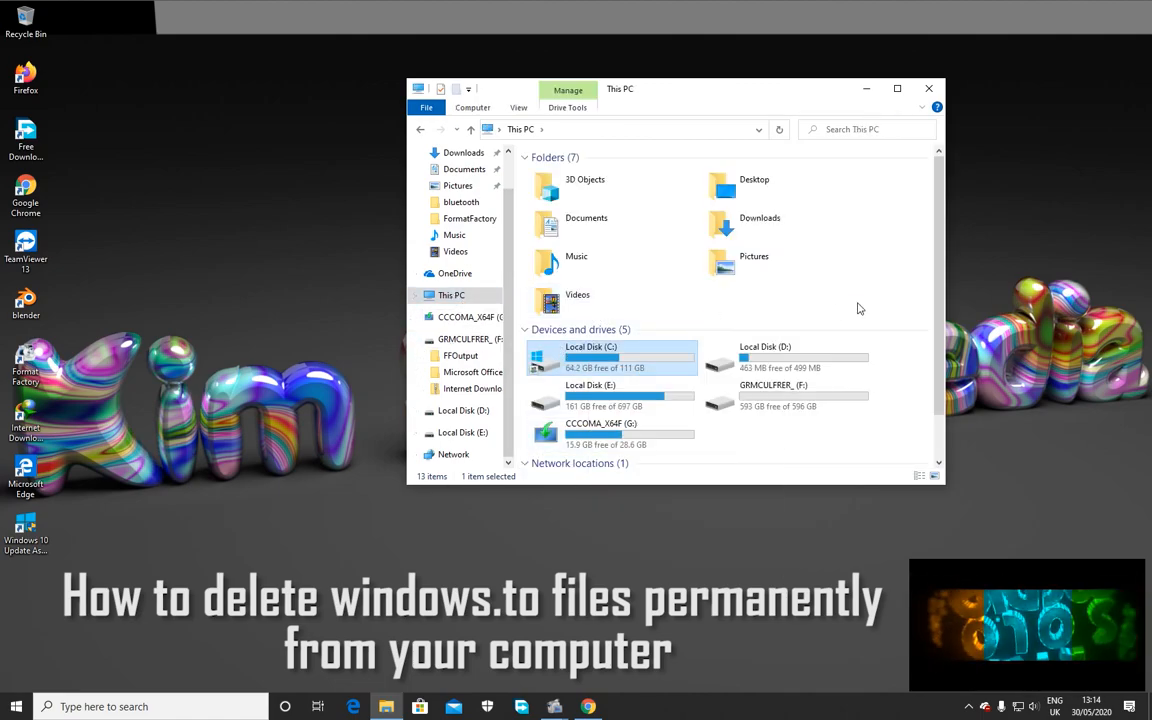
click(436, 297)
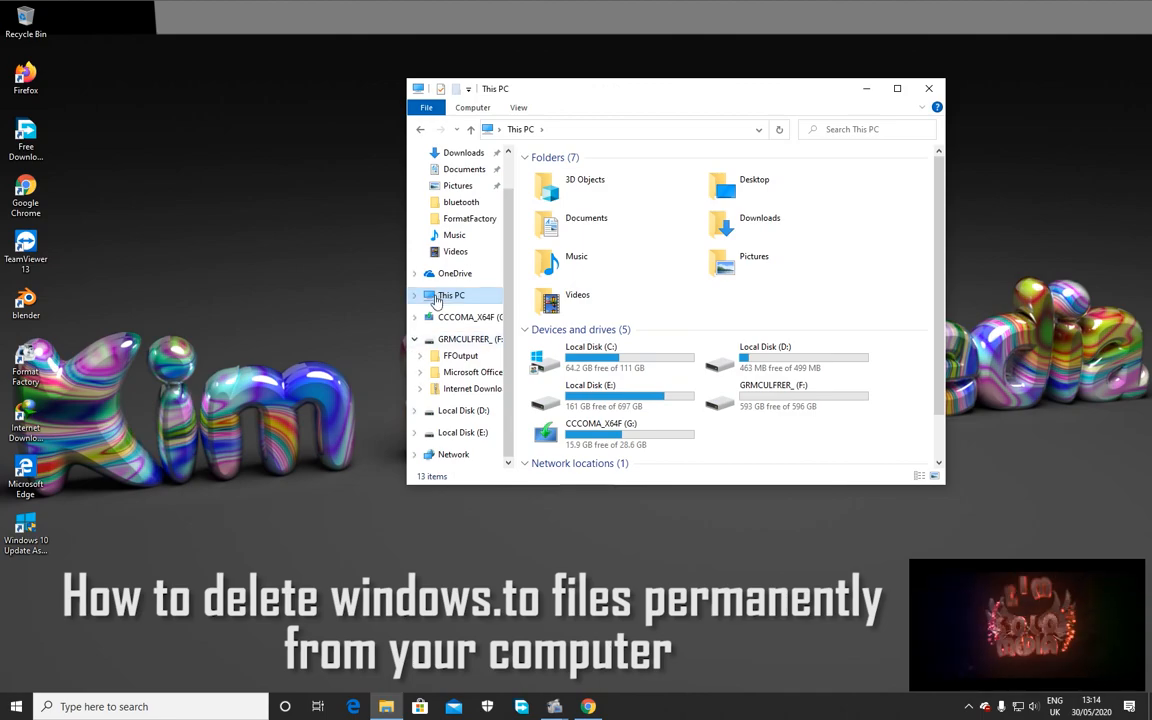
right_click(587, 359)
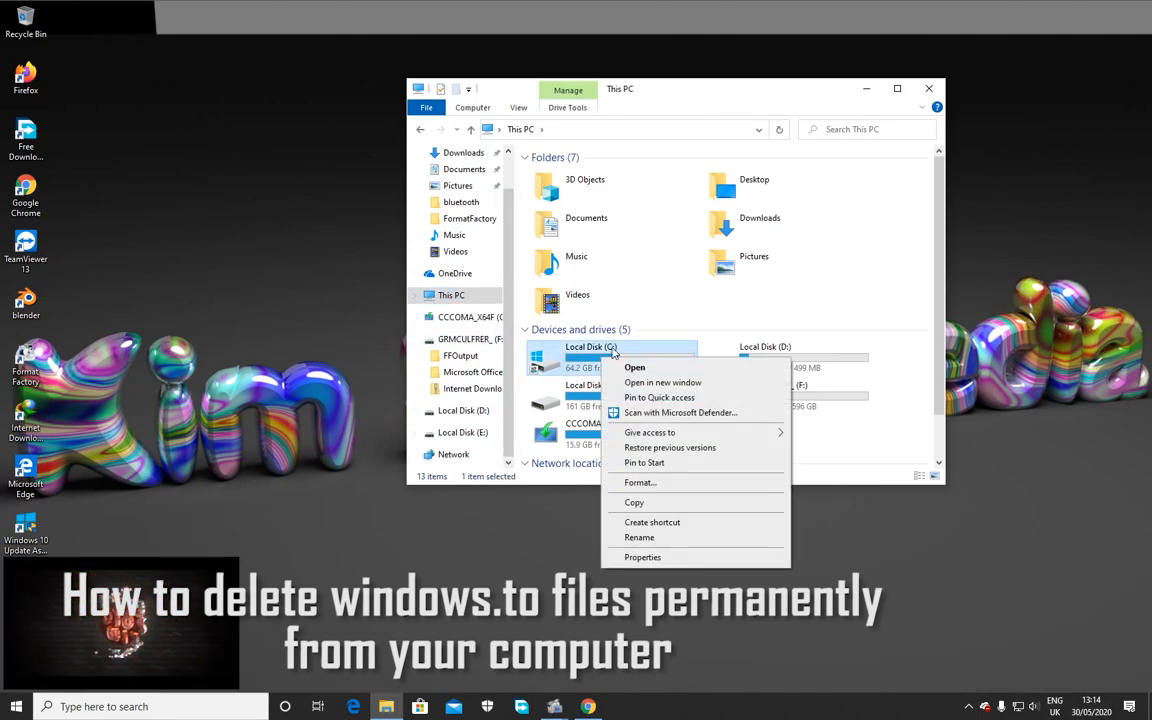
click(641, 557)
drag(629, 323, 334, 145)
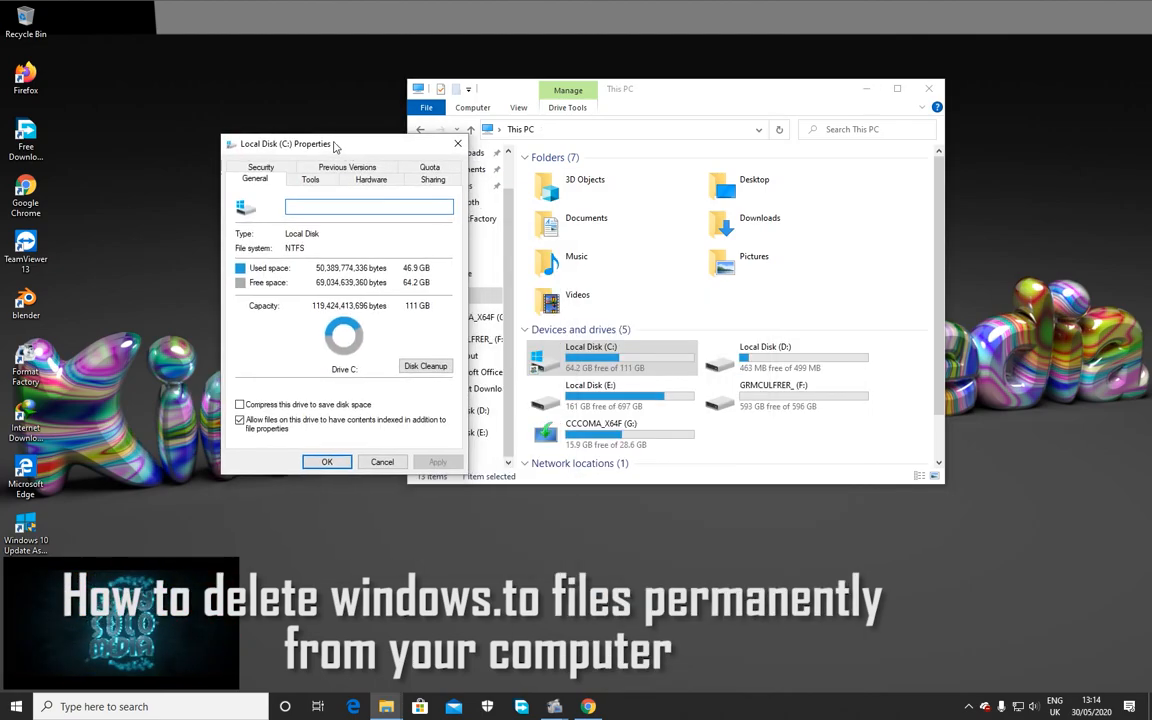
click(436, 371)
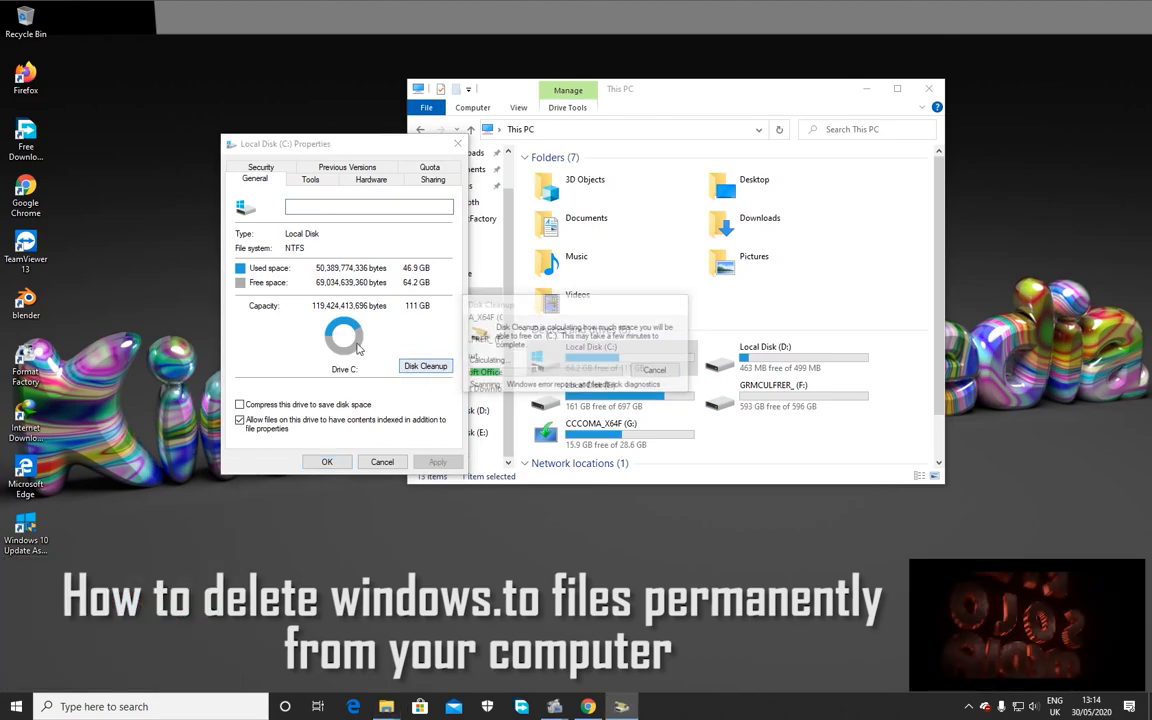
Rescan drive C with Disk Cleanup including system files, arranging the windows so they do not overlap the file browser
drag(279, 171, 258, 142)
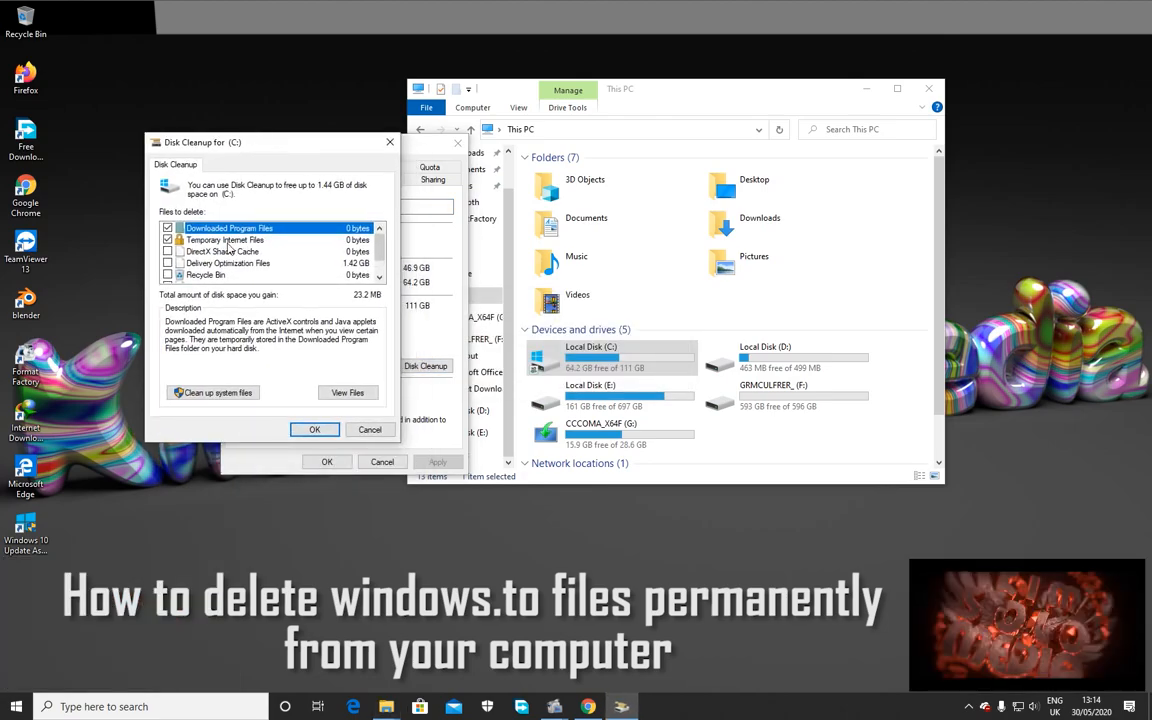
click(234, 396)
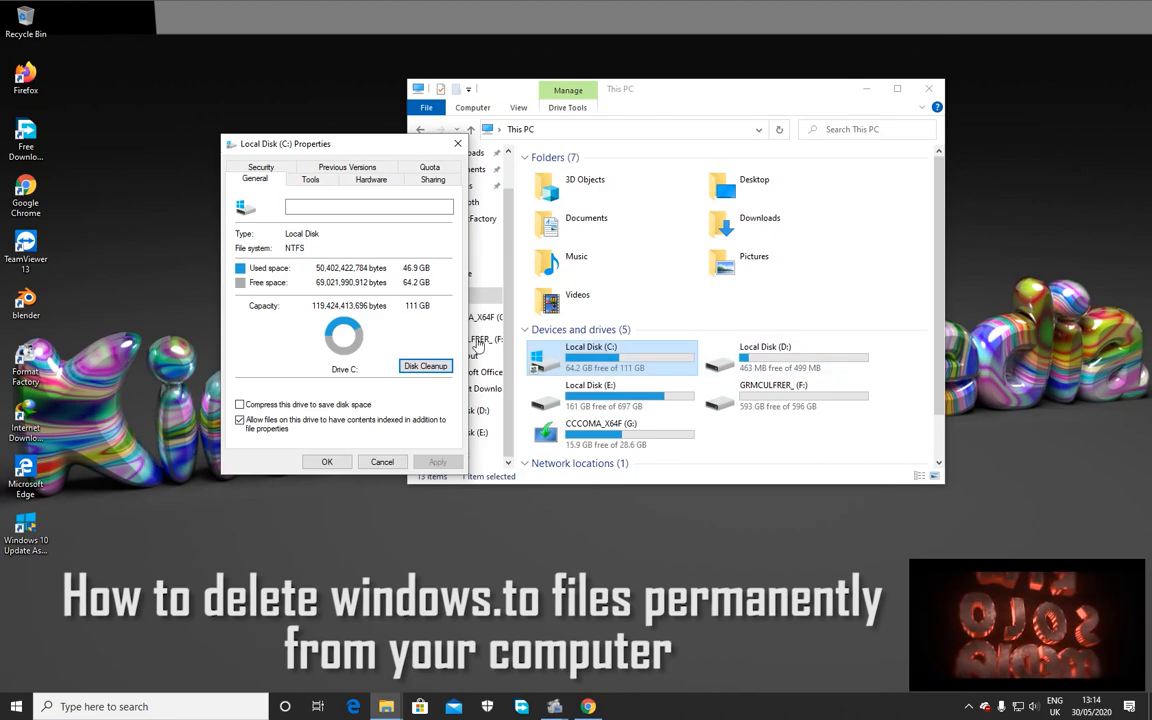
drag(354, 147, 213, 131)
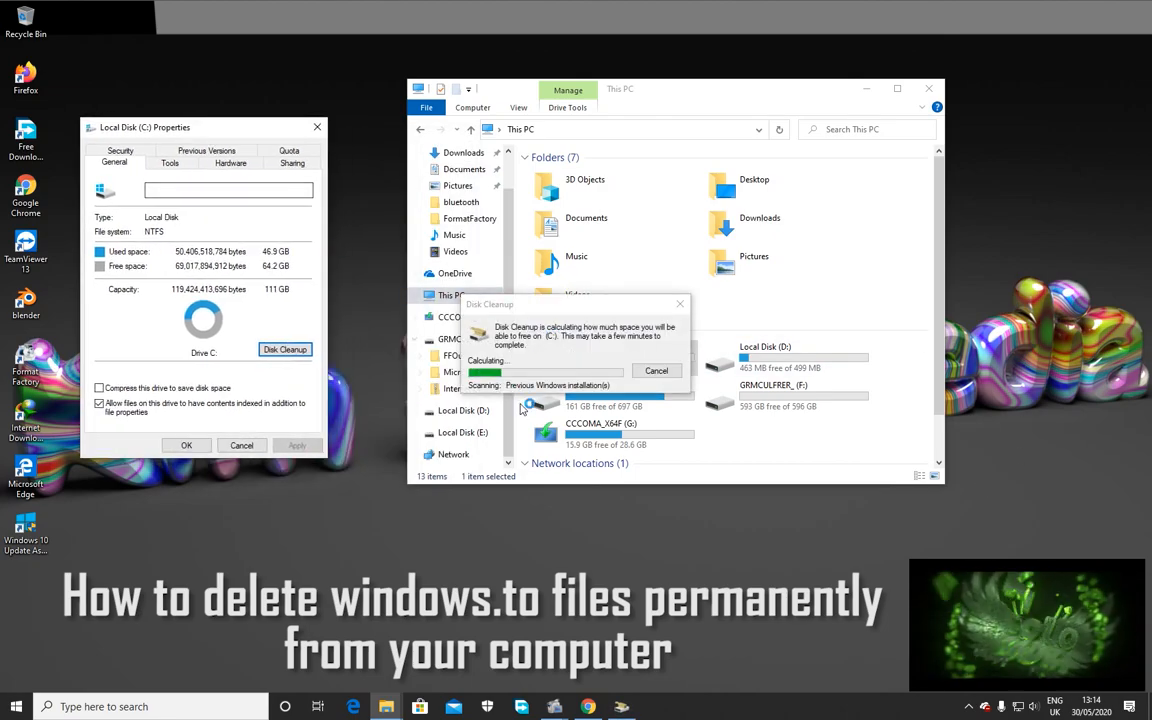
drag(549, 306, 248, 44)
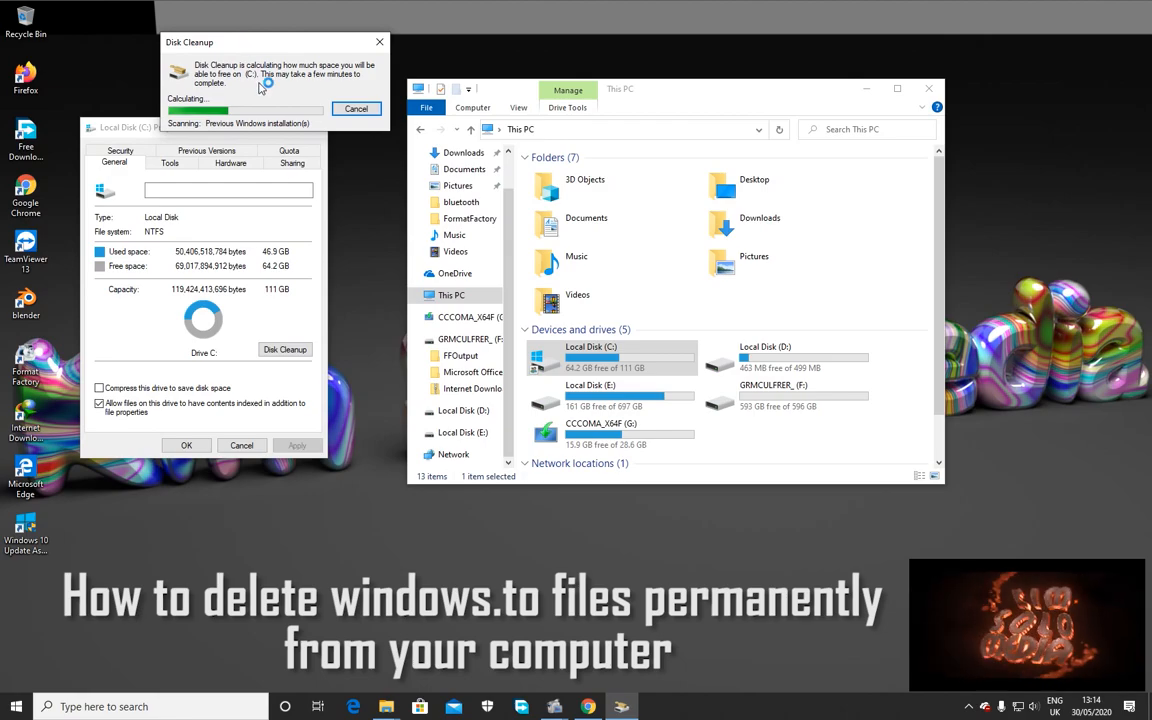
drag(138, 132, 145, 220)
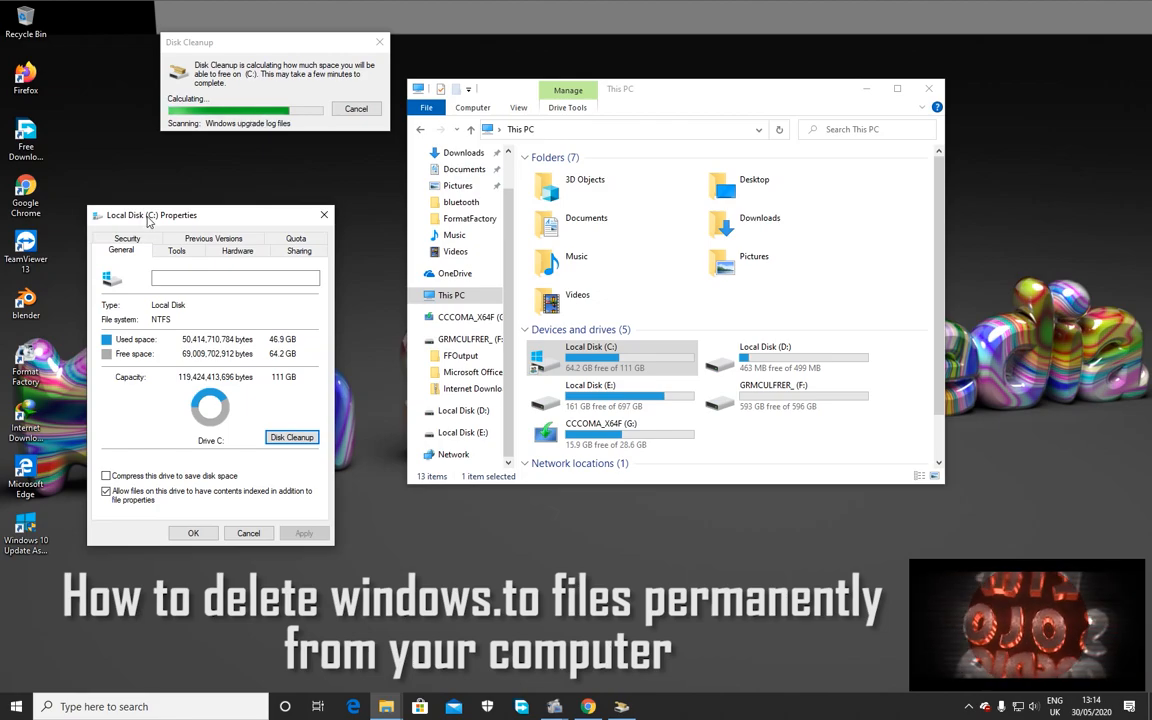
drag(127, 28, 240, 43)
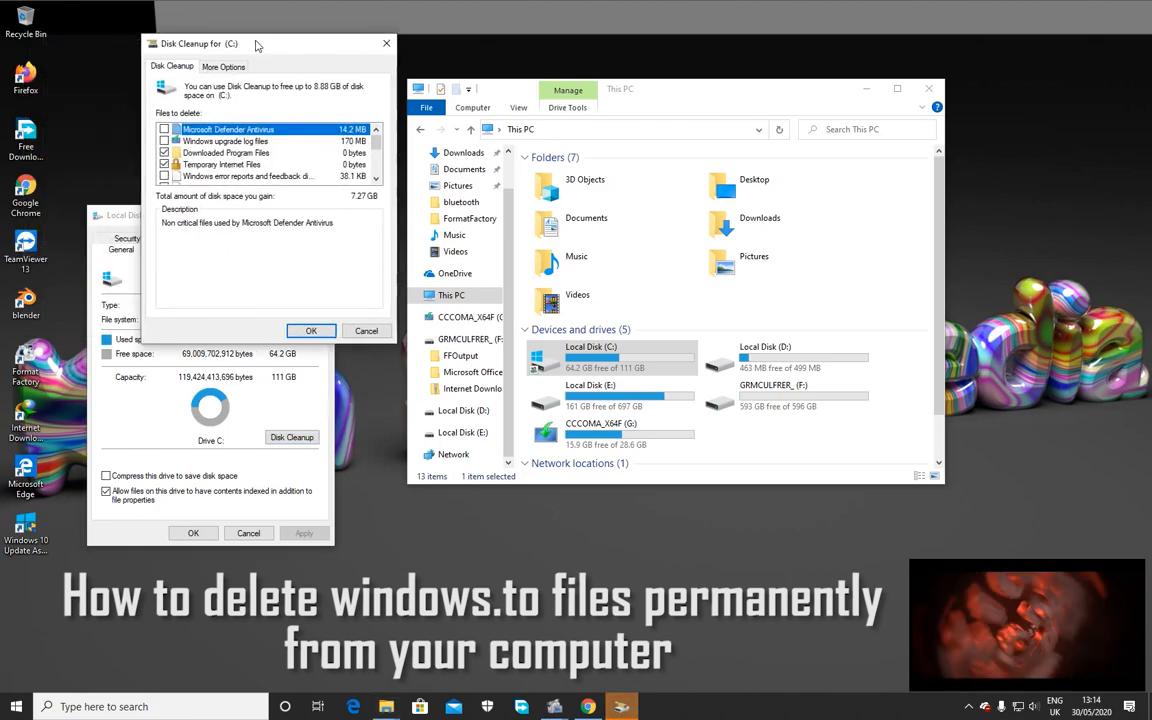
Review the files to delete, keep Previous Windows installation(s) checked, and permanently delete the selected files from drive C
drag(377, 148, 377, 177)
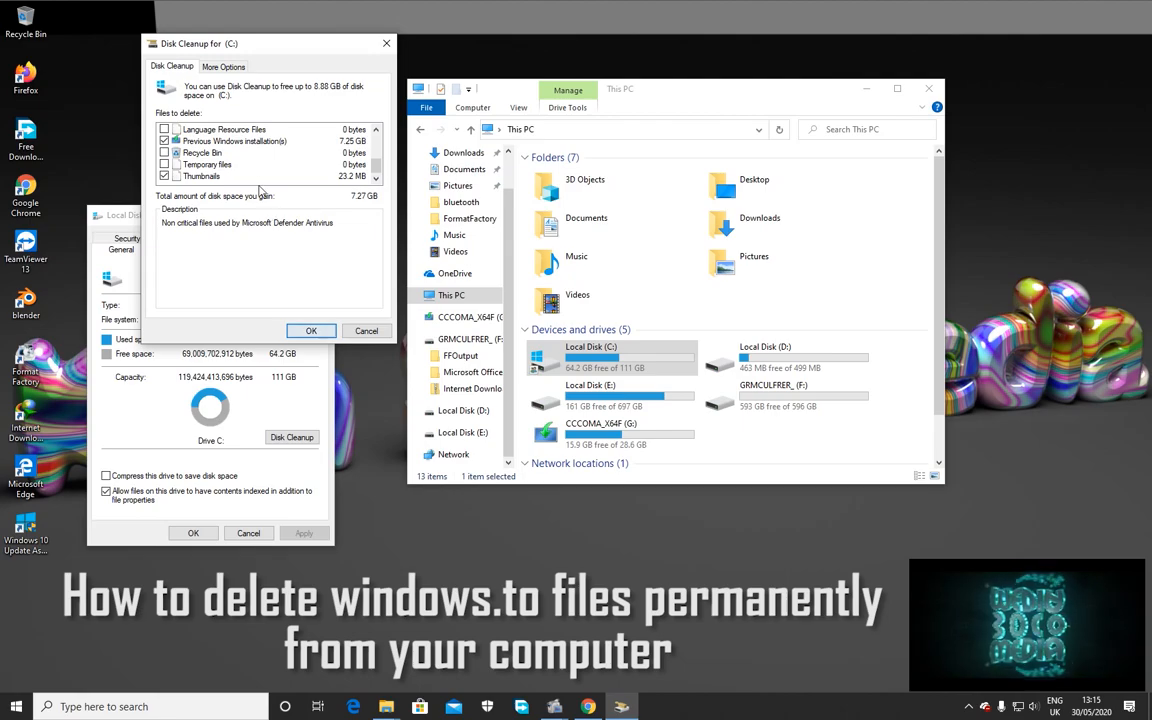
drag(376, 172, 350, 125)
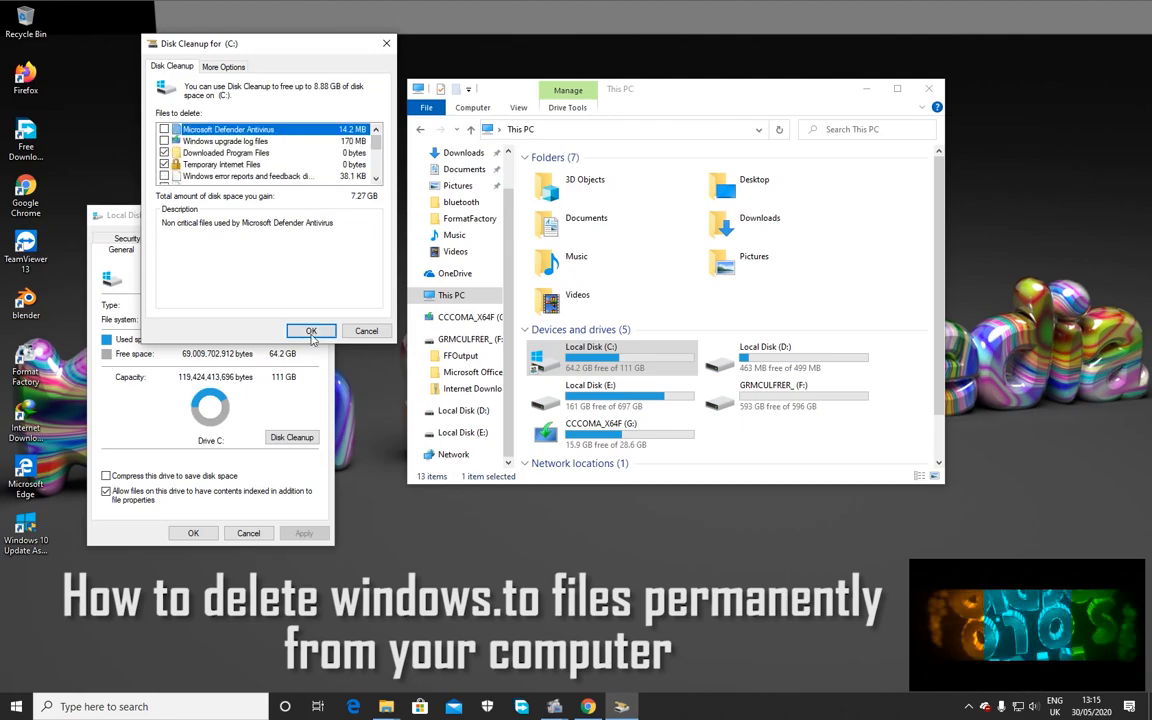
click(164, 141)
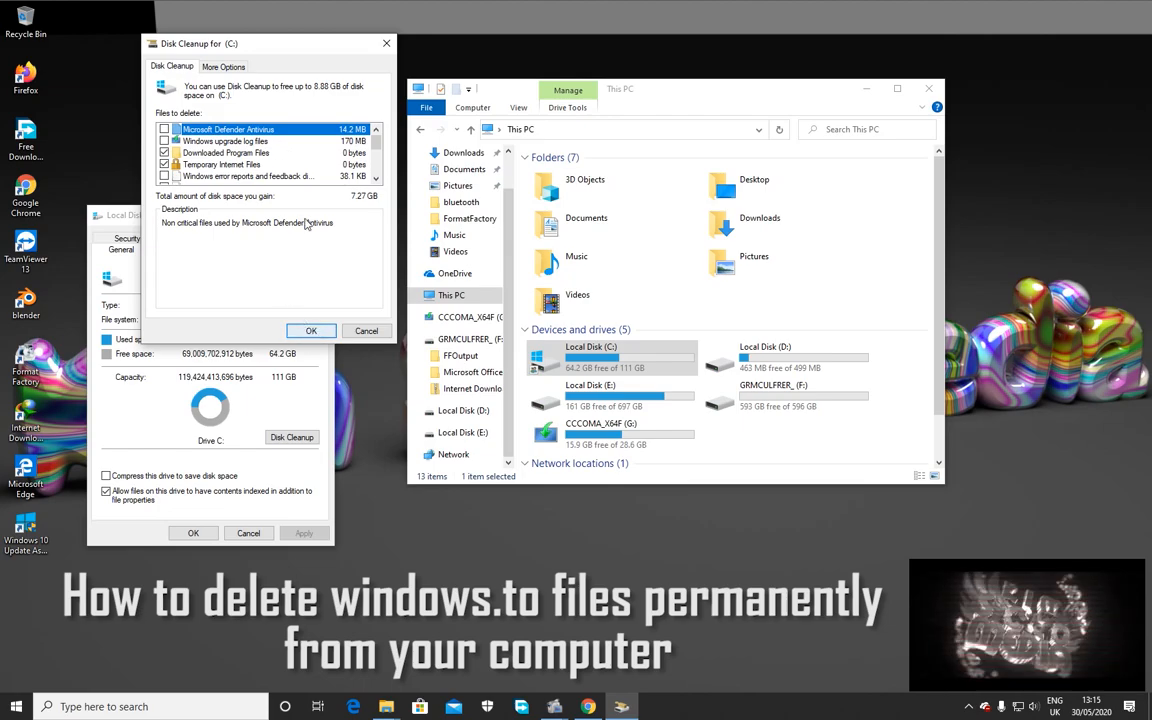
scroll(237, 152, down, 3)
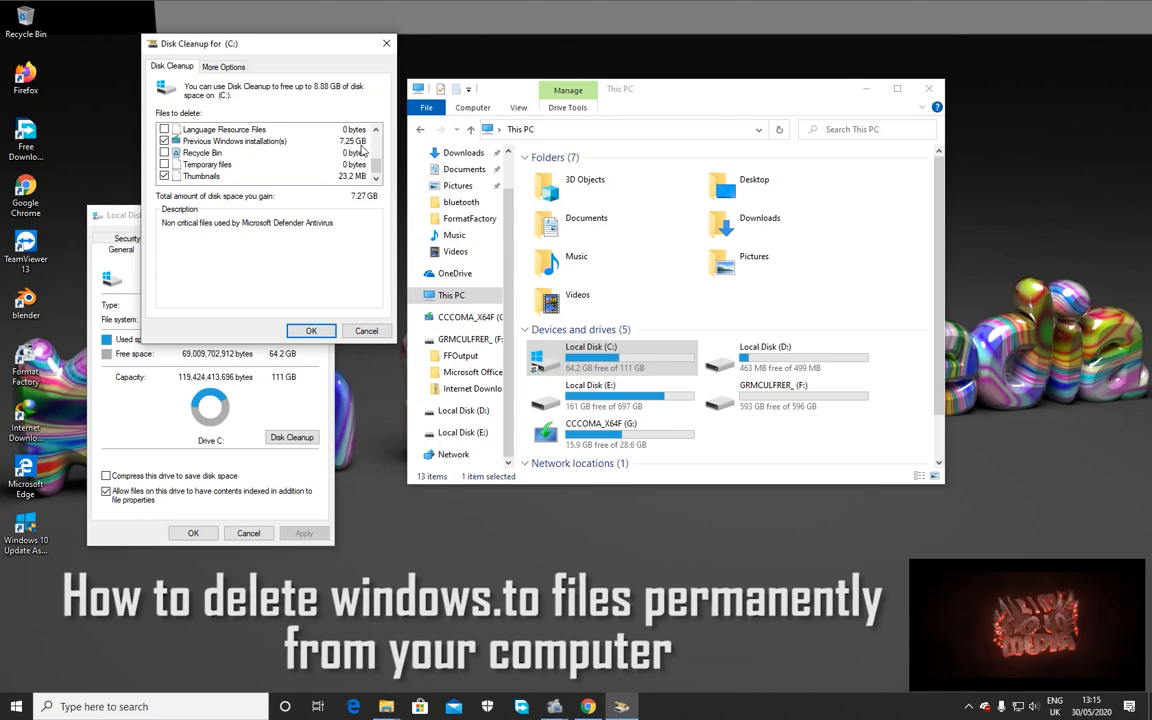
click(309, 330)
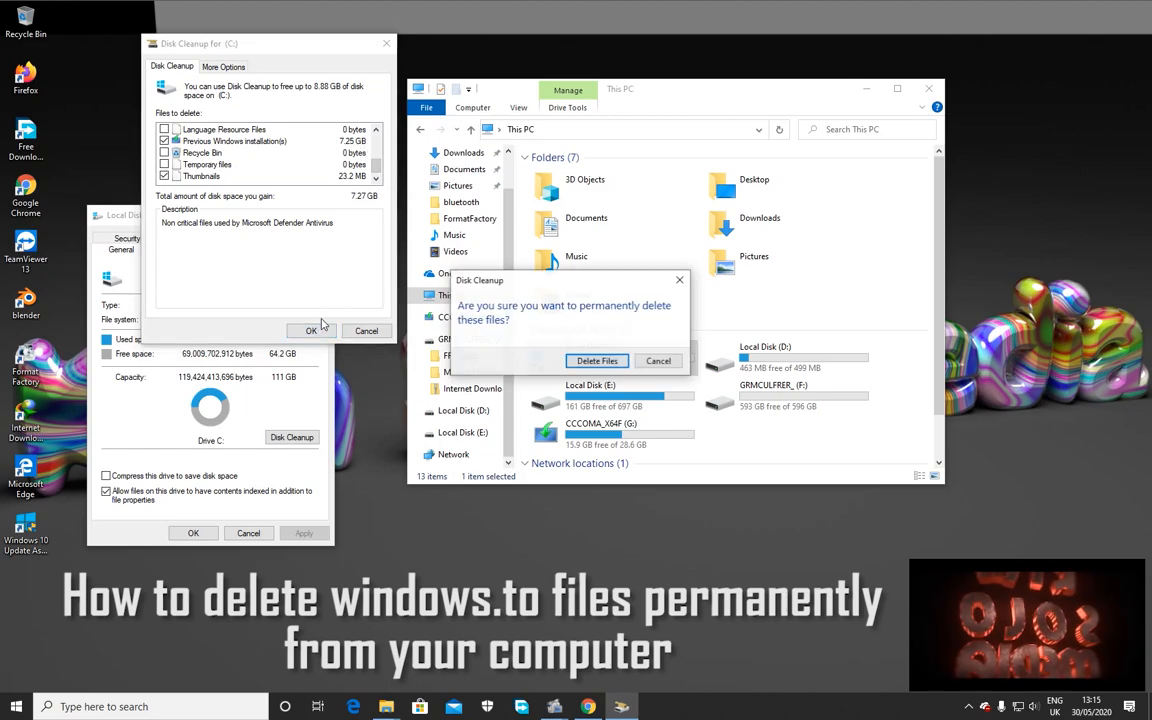
click(597, 361)
drag(500, 283, 255, 100)
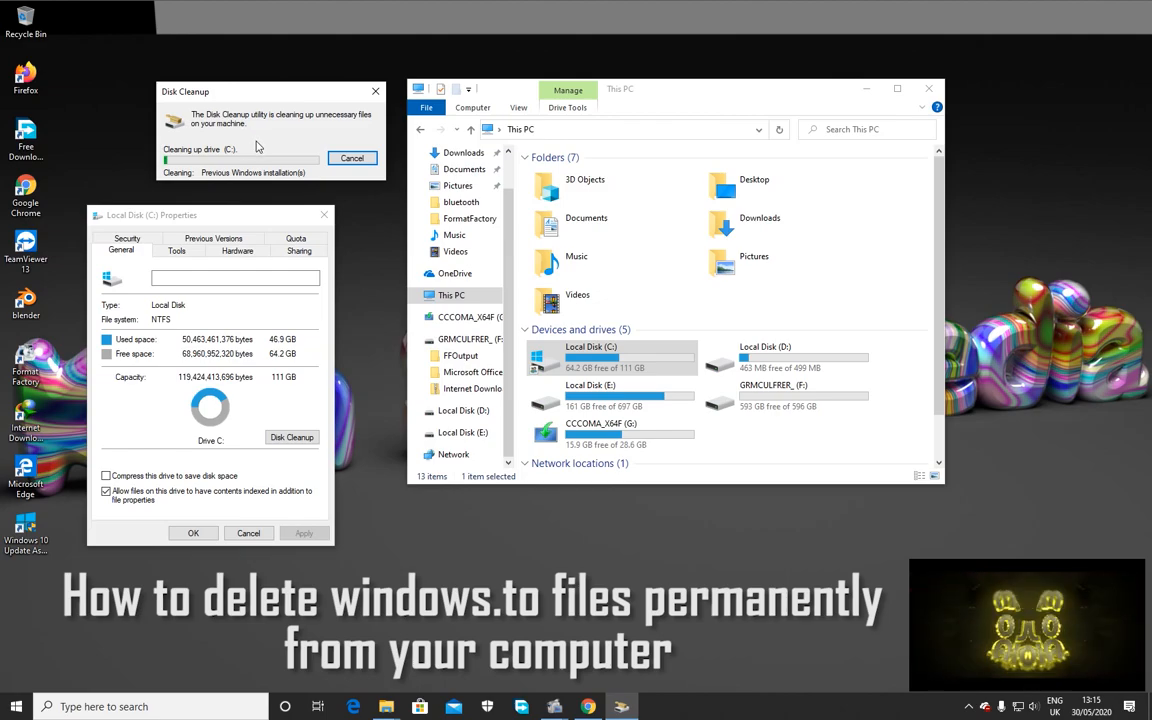
Refresh the This PC view during the cleanup to check the free space on Local Disk (C:)
right_click(1002, 166)
click(1000, 219)
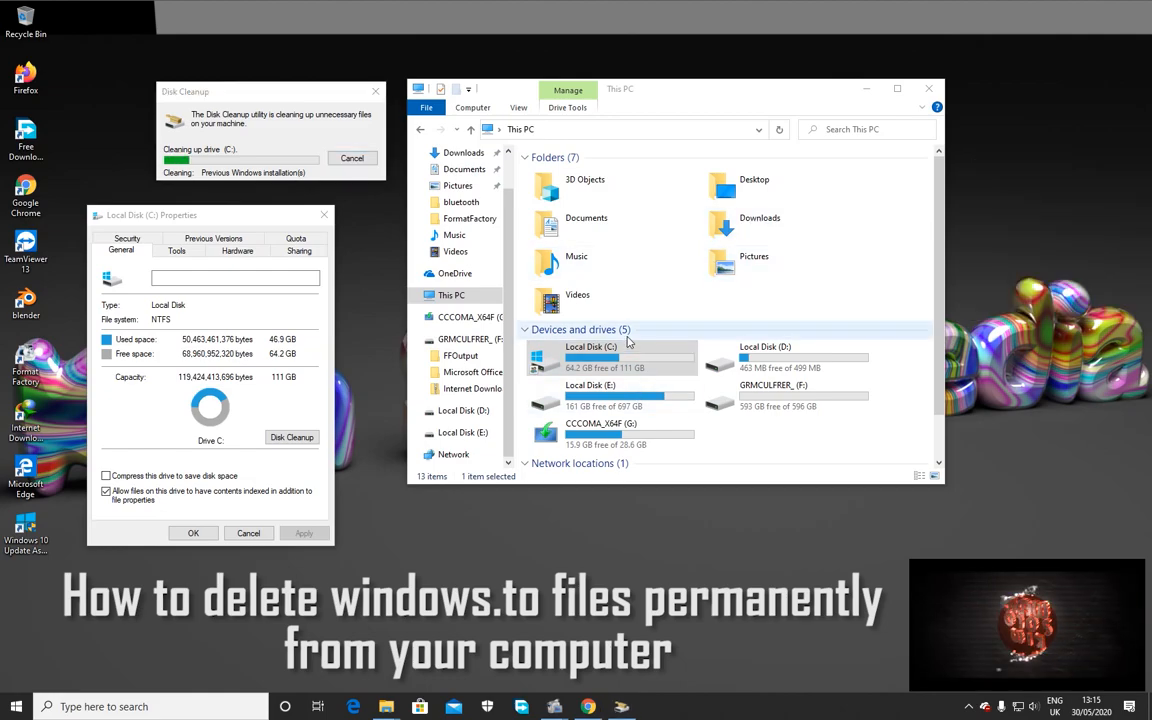
right_click(881, 427)
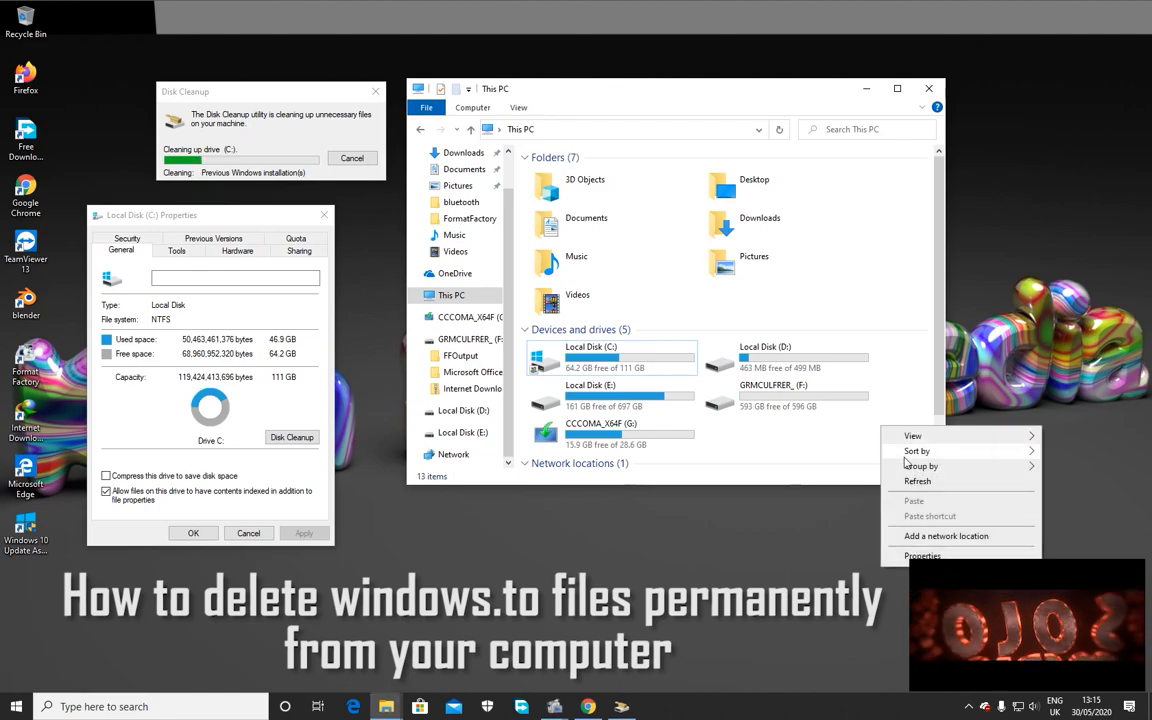
click(915, 488)
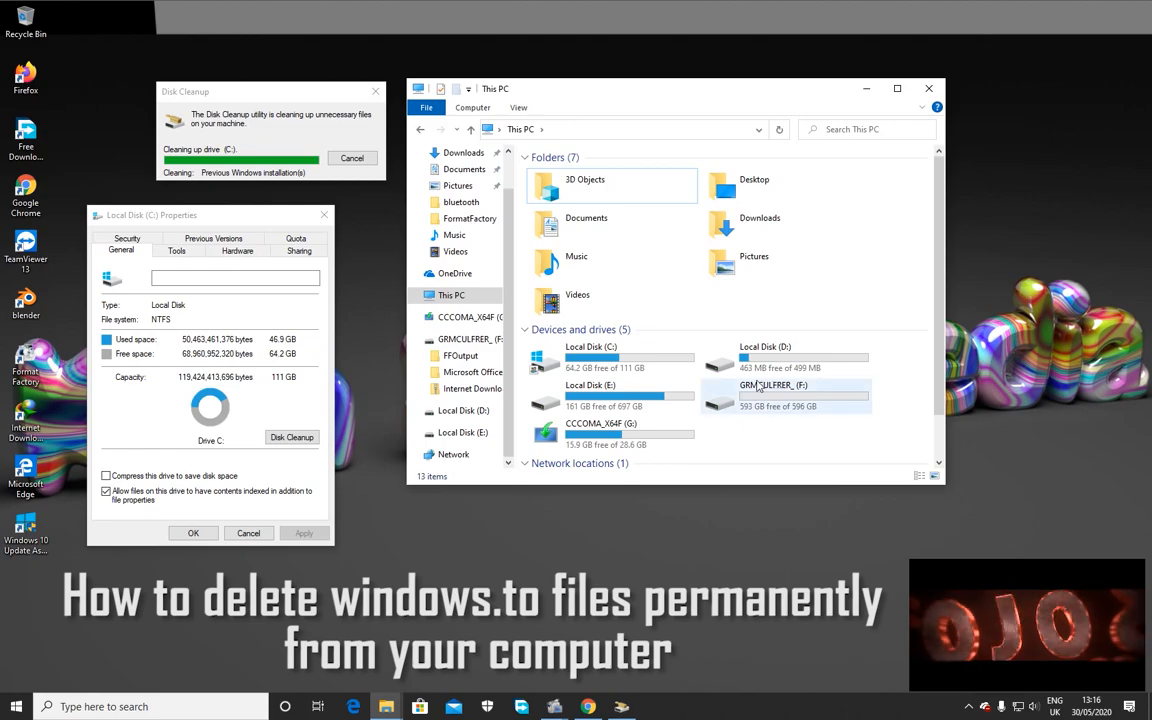
right_click(897, 388)
click(900, 432)
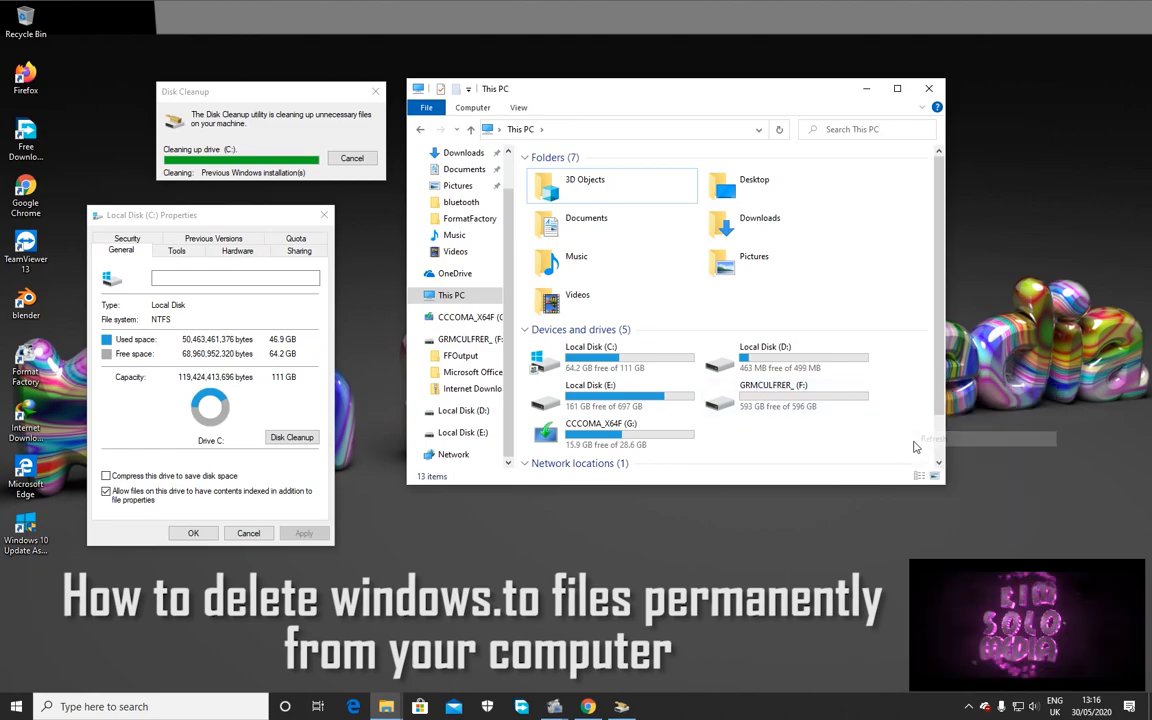
right_click(891, 371)
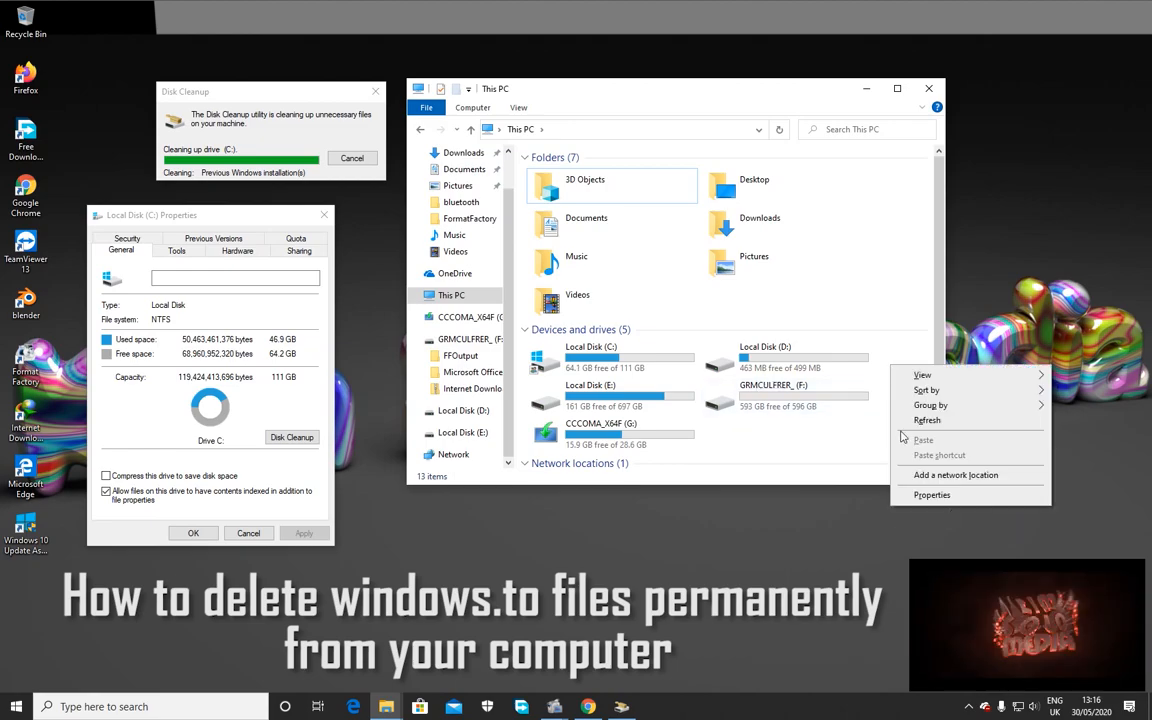
click(934, 424)
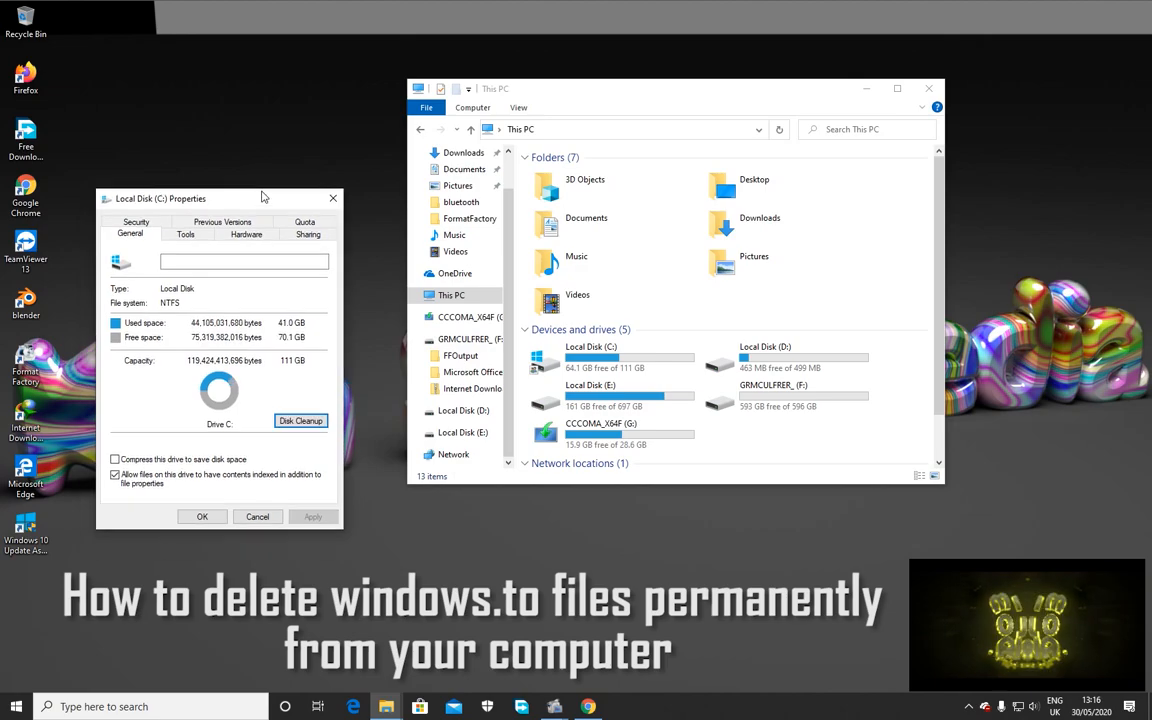
Close the drive properties and open Local Disk (C:) to check whether the Windows.old folder is gone
click(213, 498)
double_click(600, 357)
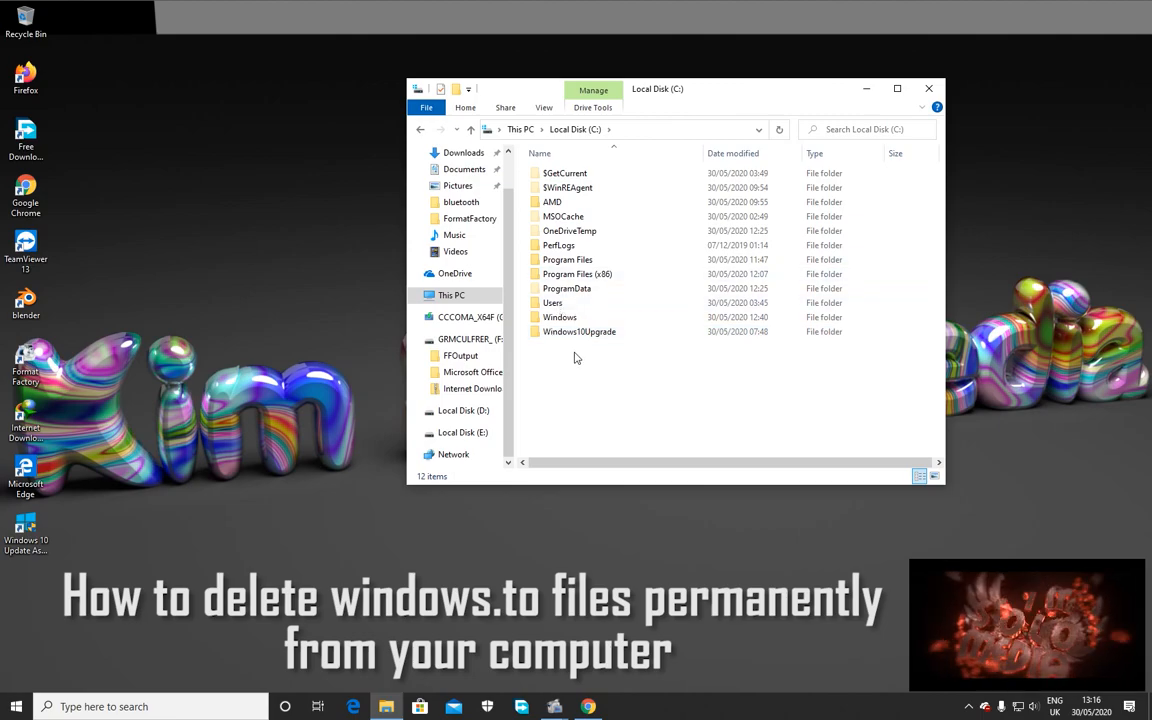
Refresh the Local Disk (C:) folder listing to recheck for the Windows.old folder, and minimize the file browser window
right_click(584, 384)
click(617, 455)
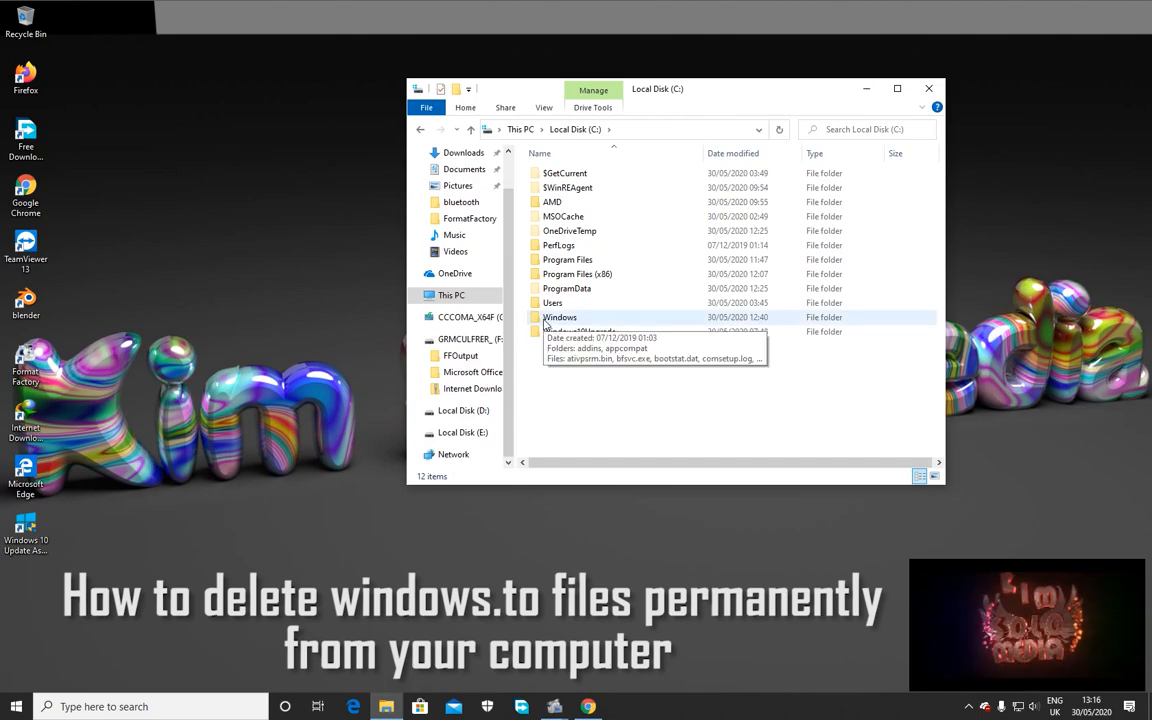
click(866, 88)
right_click(607, 186)
click(545, 170)
right_click(503, 160)
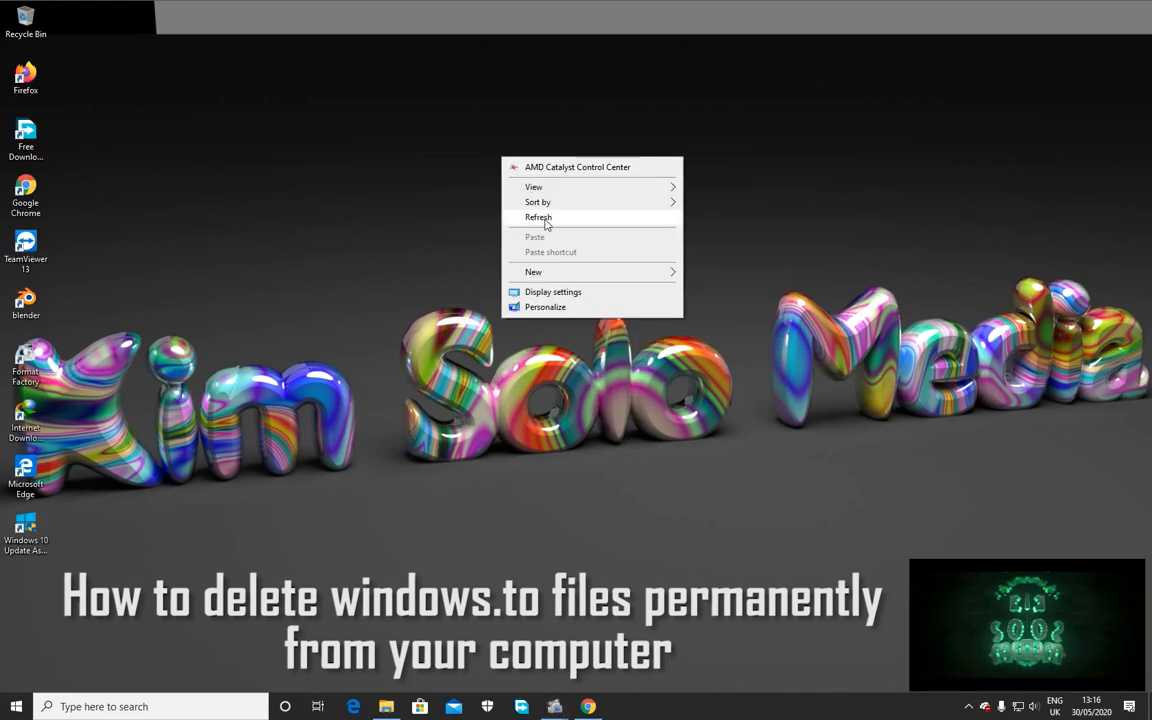
click(535, 215)
right_click(499, 134)
click(540, 192)
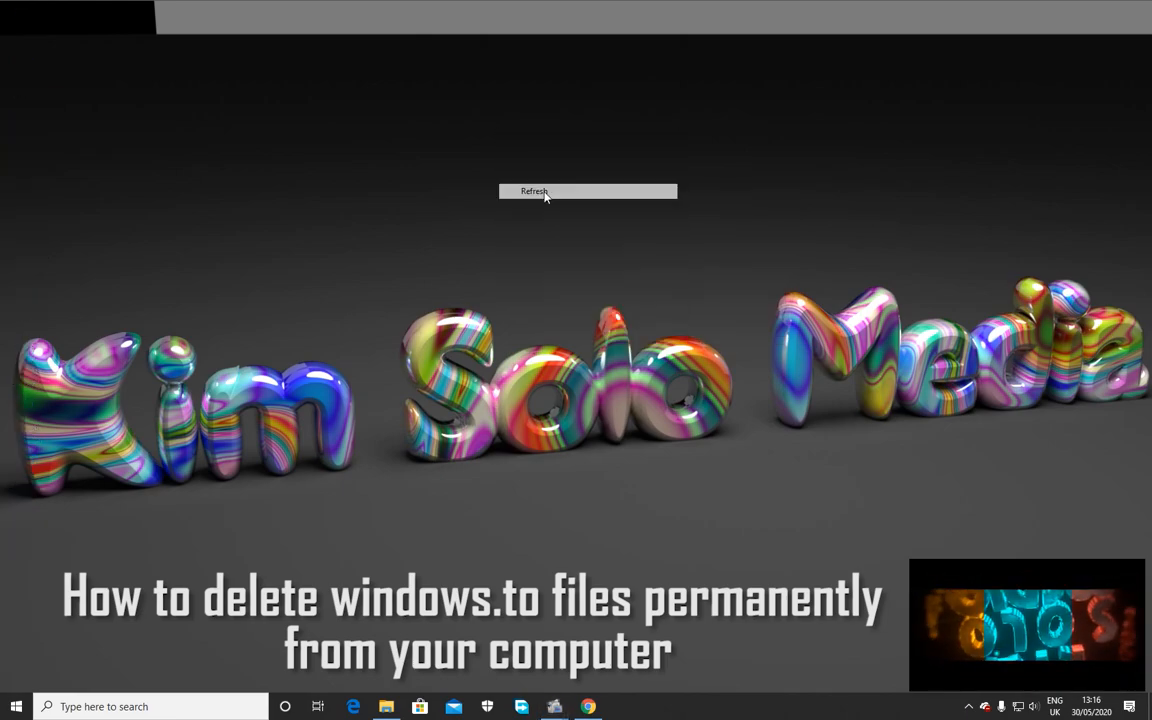
right_click(468, 141)
click(496, 199)
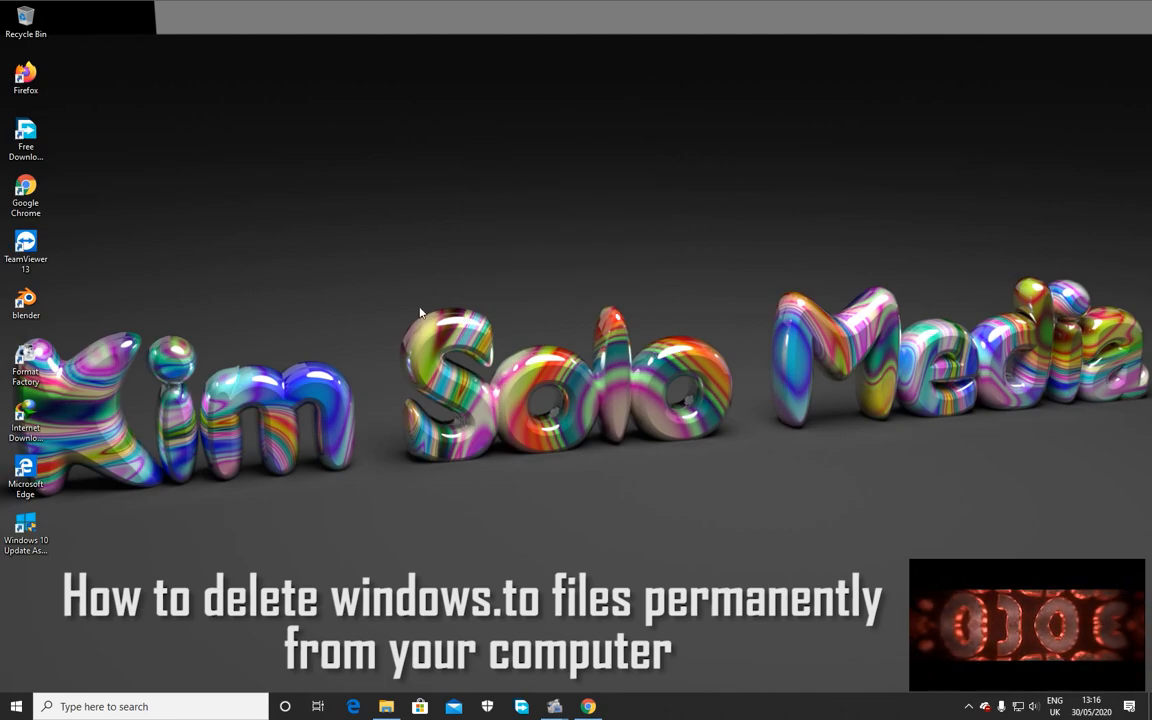
right_click(711, 306)
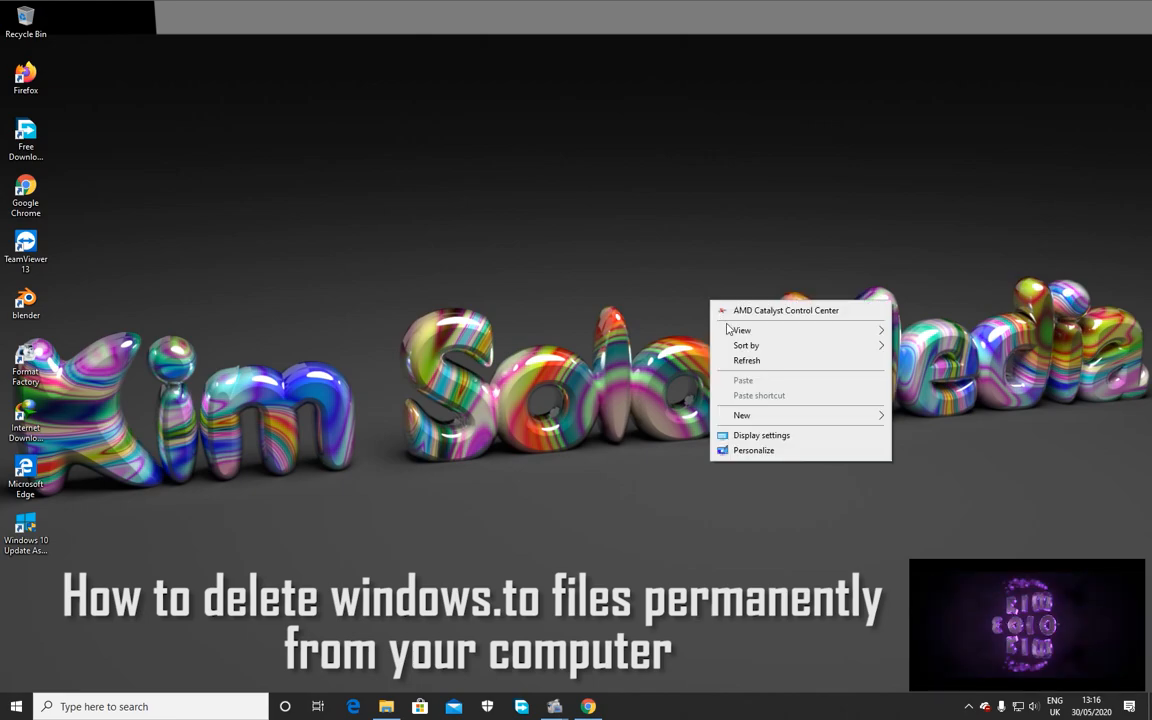
click(745, 361)
right_click(343, 157)
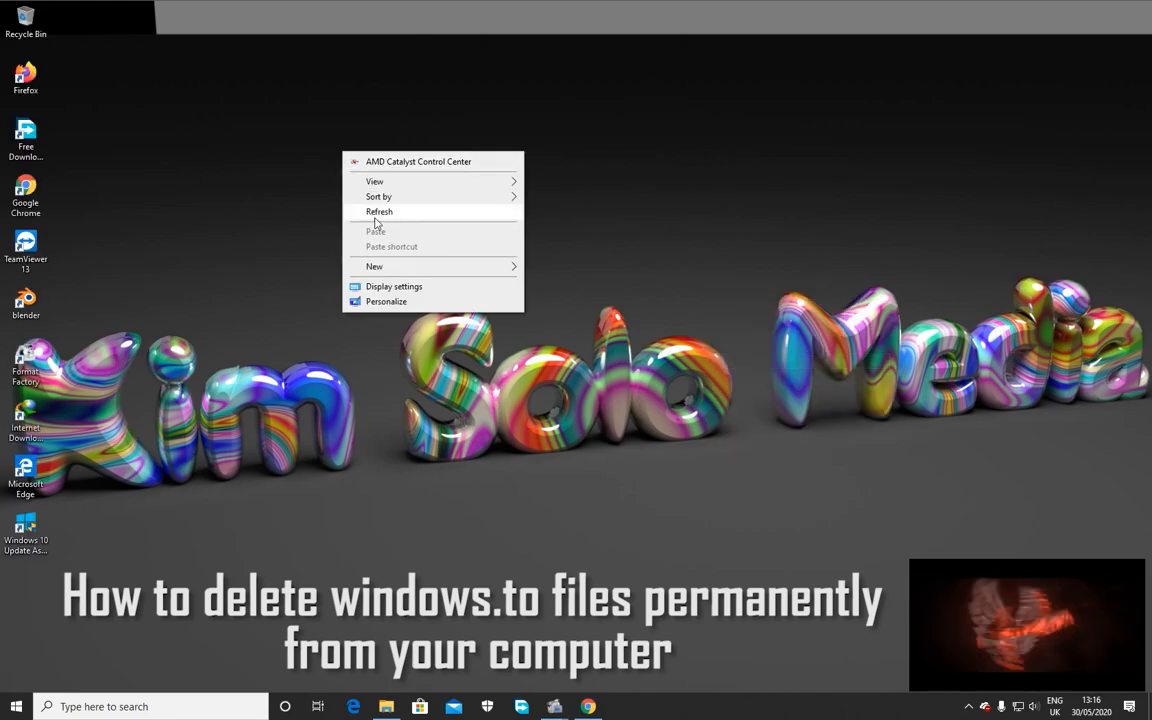
click(378, 214)
right_click(383, 182)
click(416, 242)
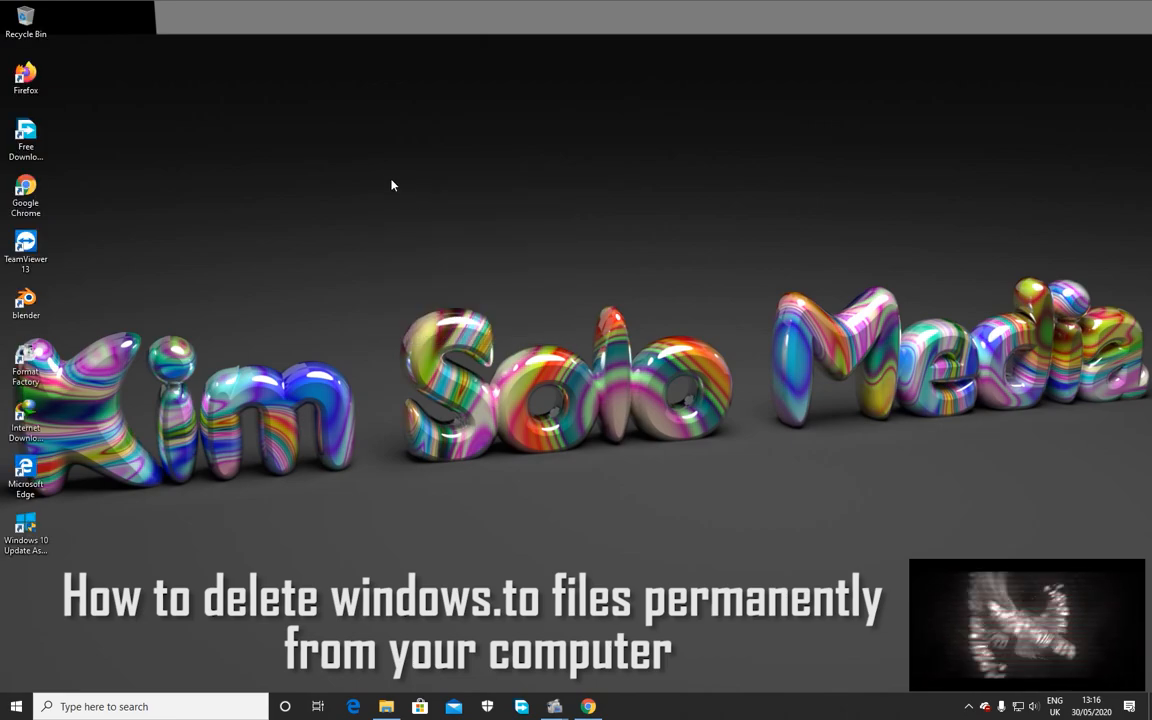